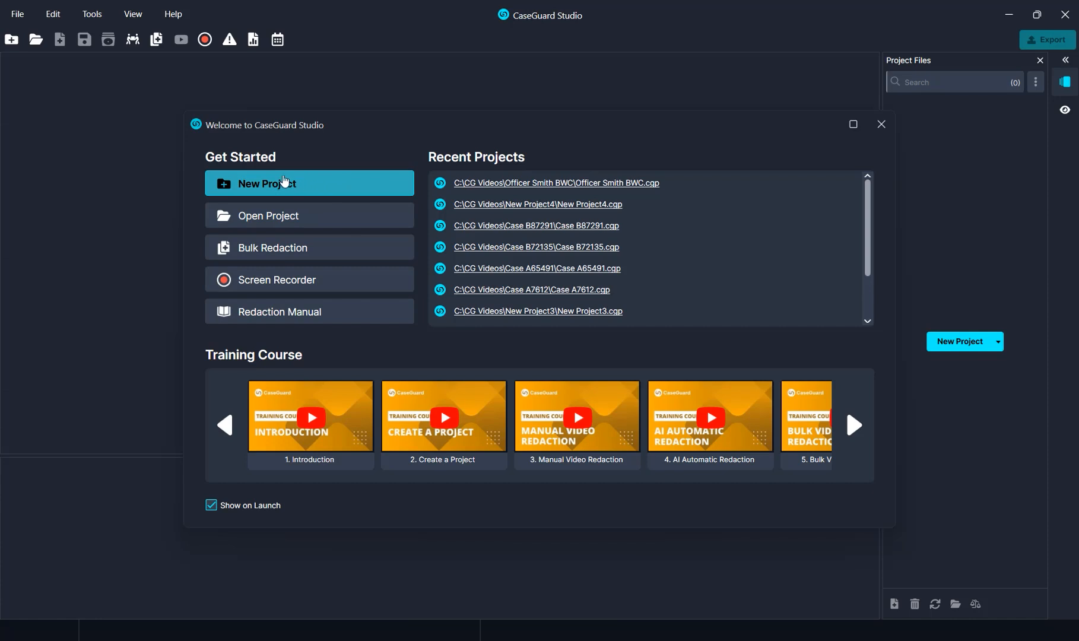
Create a new project named "Case t54218" in the C:\CG Videos\ storage folder.
{"action": "left_click", "coordinate": [270, 186]}
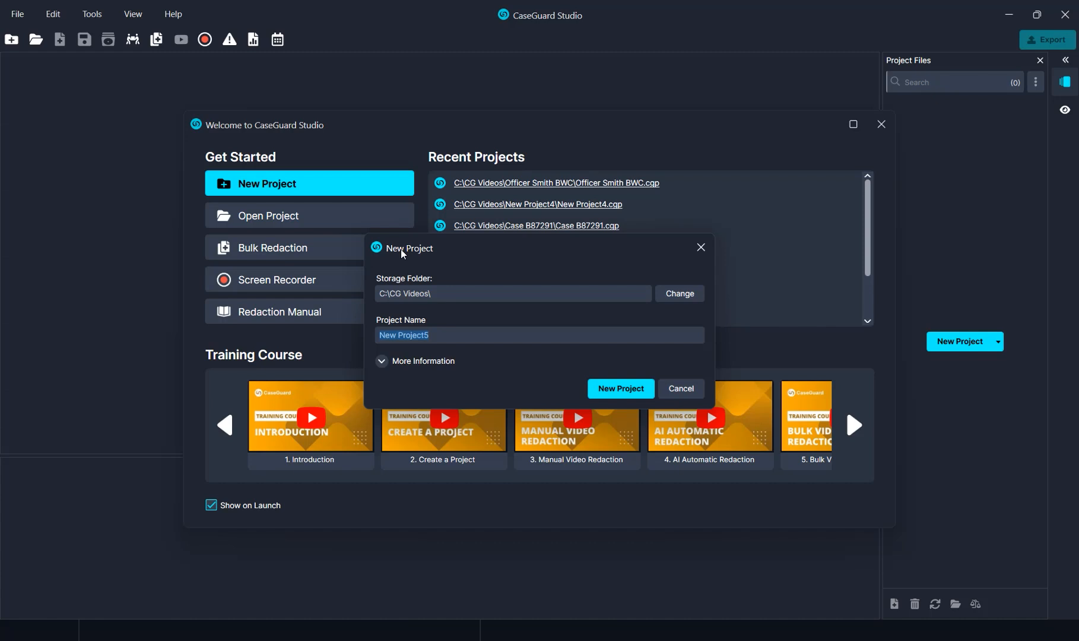
{"action": "type", "text": "Case t54218"}
{"action": "left_click", "coordinate": [381, 362]}
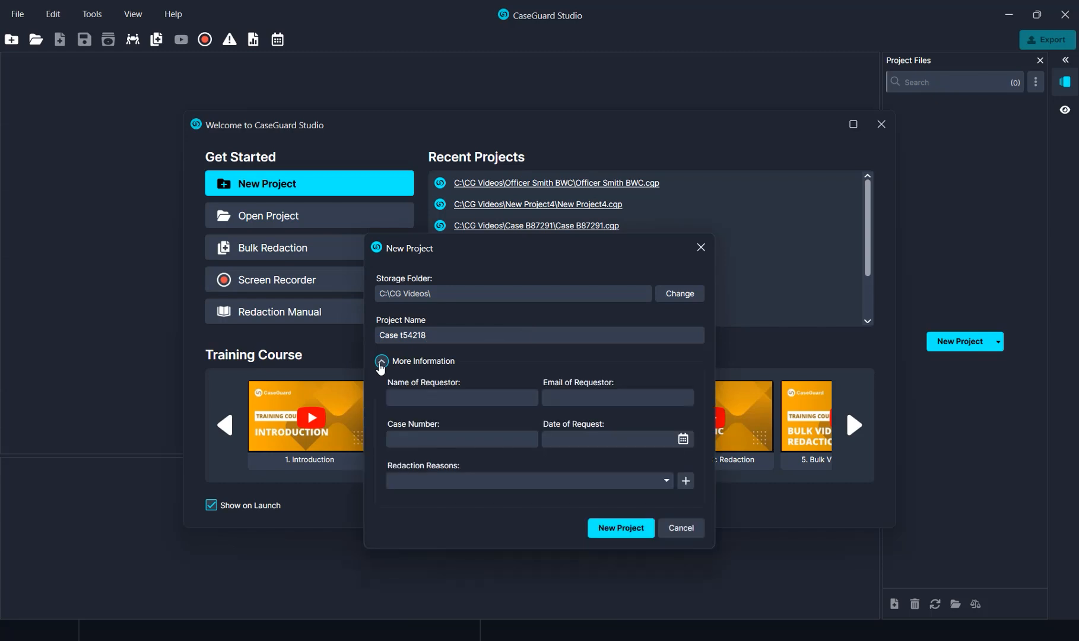
{"action": "left_click", "coordinate": [418, 398]}
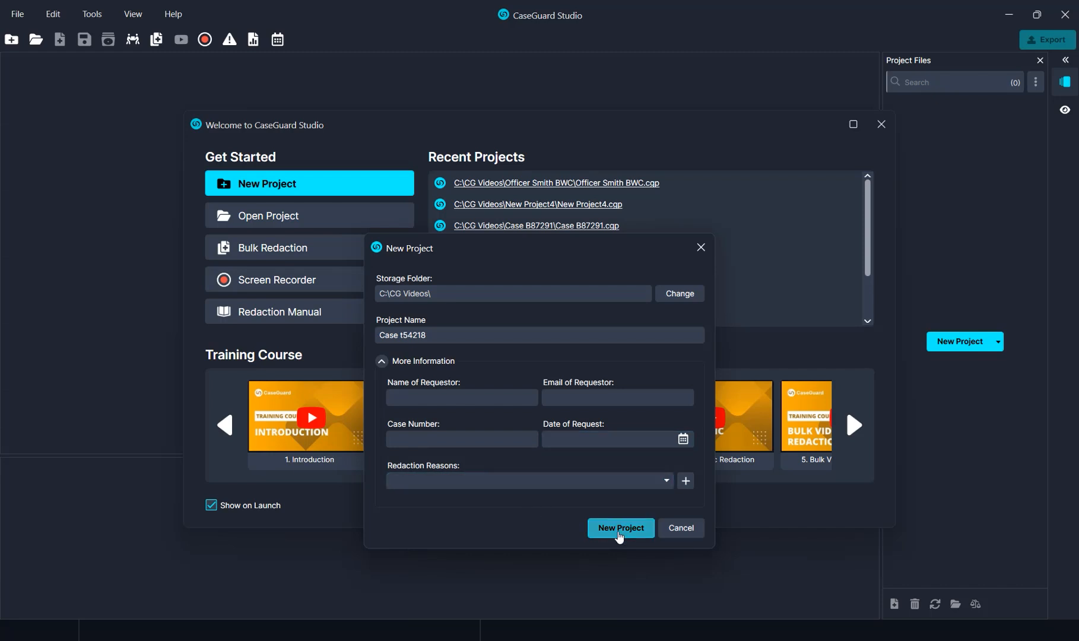
{"action": "left_click", "coordinate": [619, 529]}
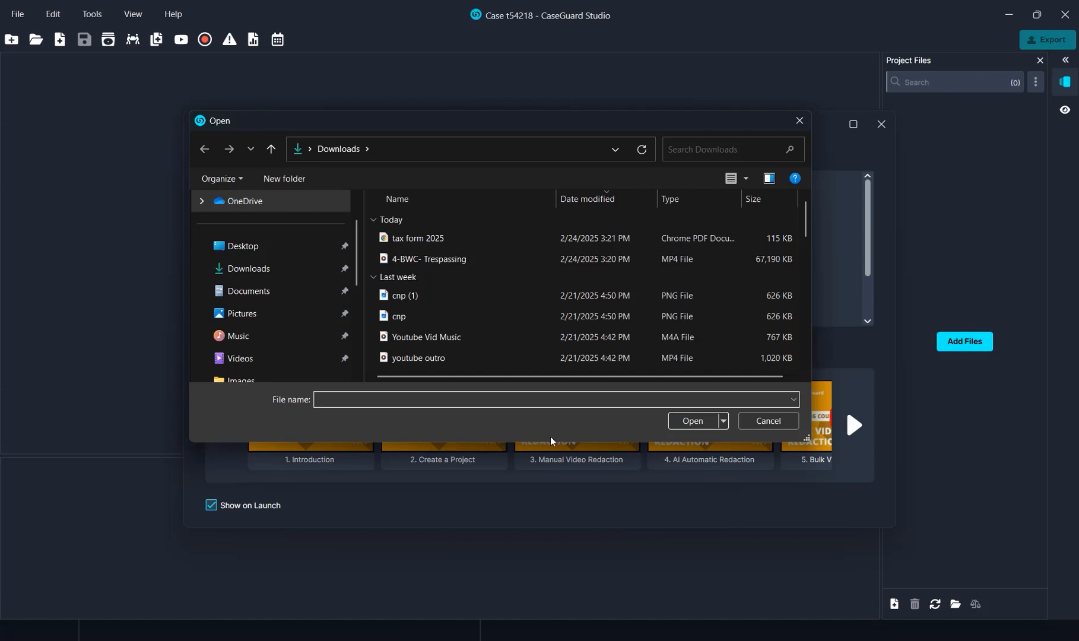
Add the "tax form 2025" PDF and the "4-BWC- Trespassing" video from Downloads to the project.
{"action": "left_click", "coordinate": [374, 237]}
{"action": "left_click", "coordinate": [392, 259], "text": "shift"}
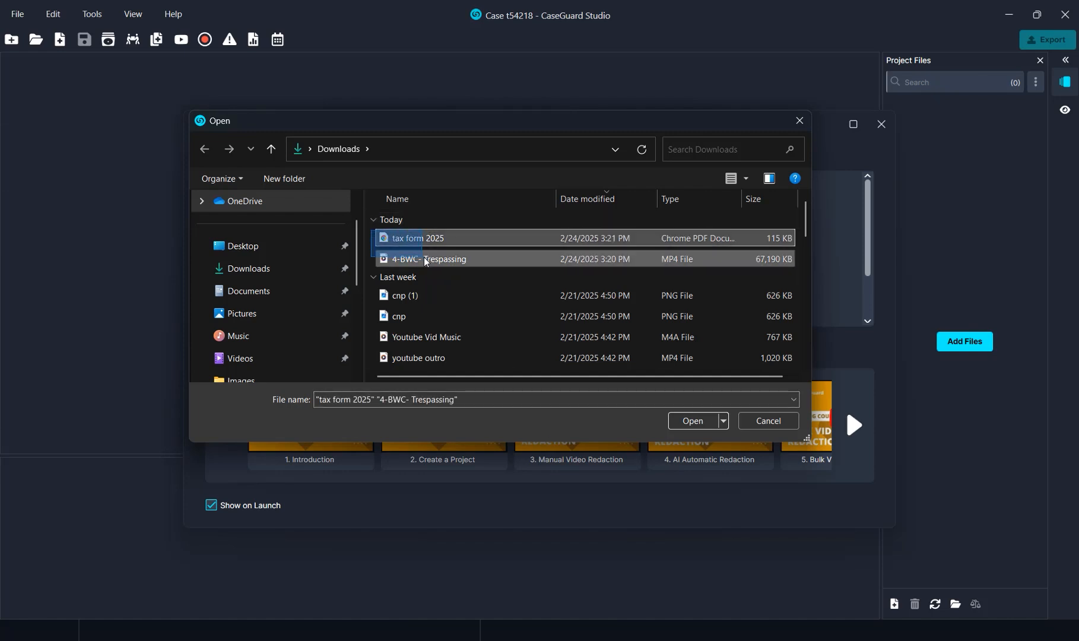
{"action": "left_click", "coordinate": [695, 423]}
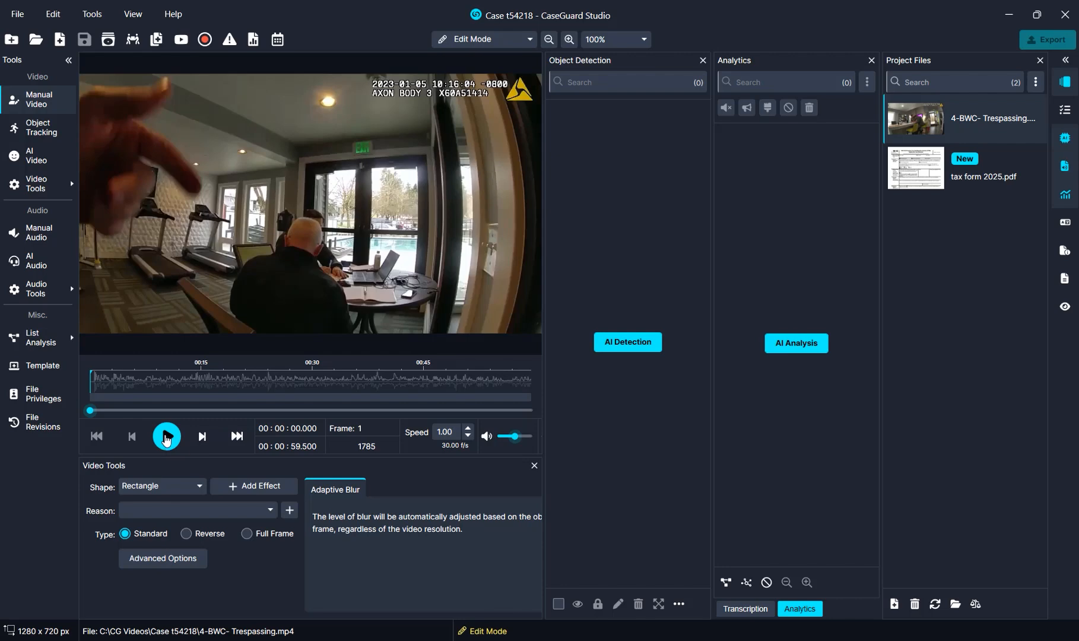
Play the trespassing video and pause it at about 2.5 seconds, with the standing man in view.
{"action": "left_click", "coordinate": [167, 439]}
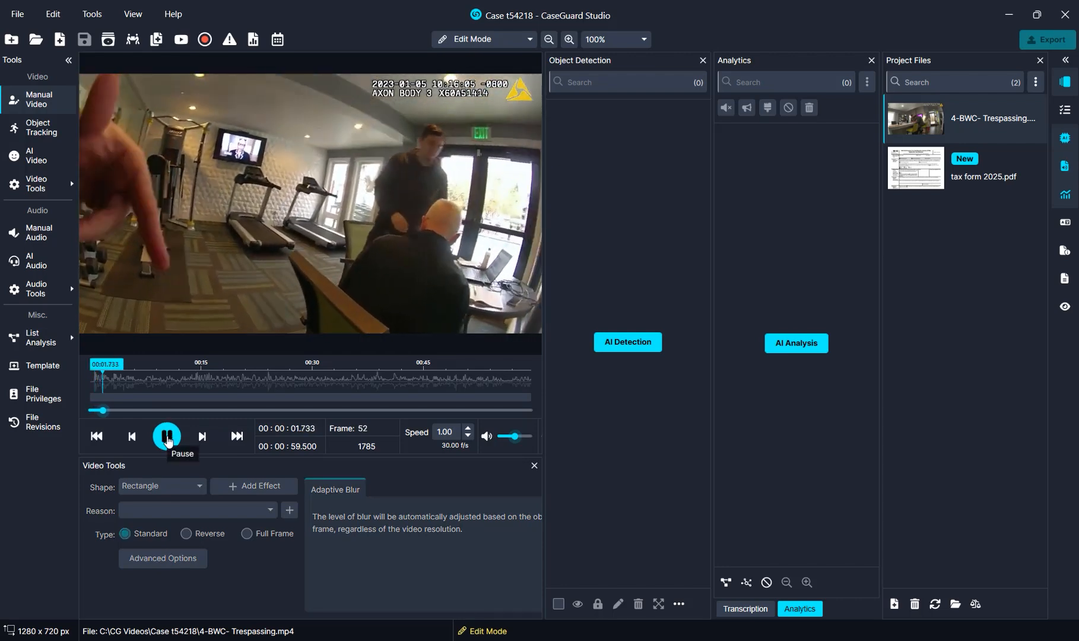
{"action": "left_click", "coordinate": [167, 437]}
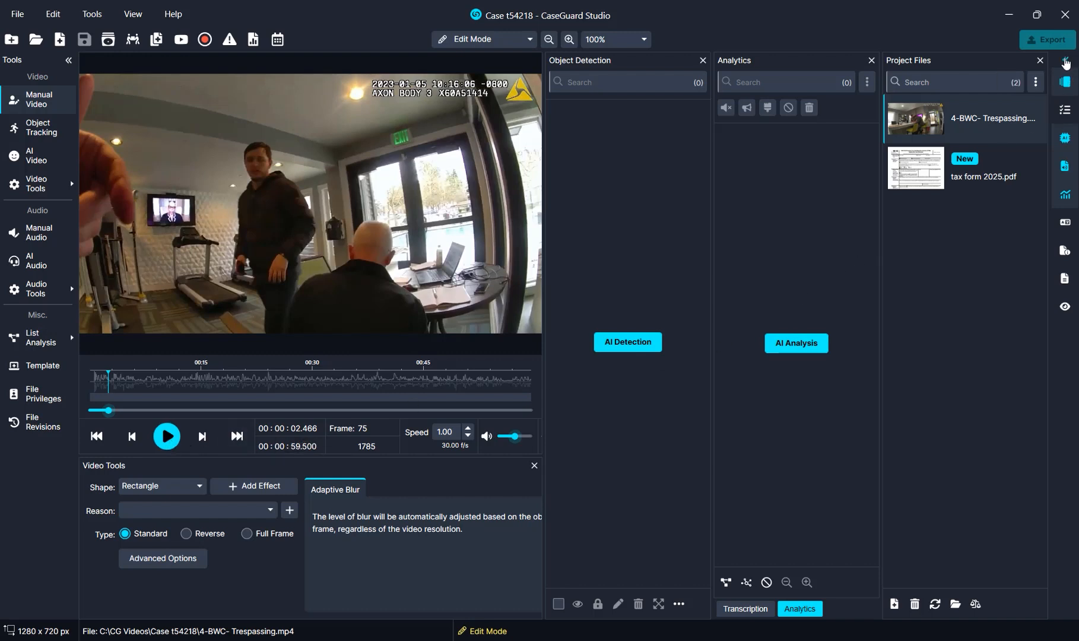
Expand the list of available panels, display the Tasks List, hide it again and collapse the list.
{"action": "left_click", "coordinate": [1066, 60]}
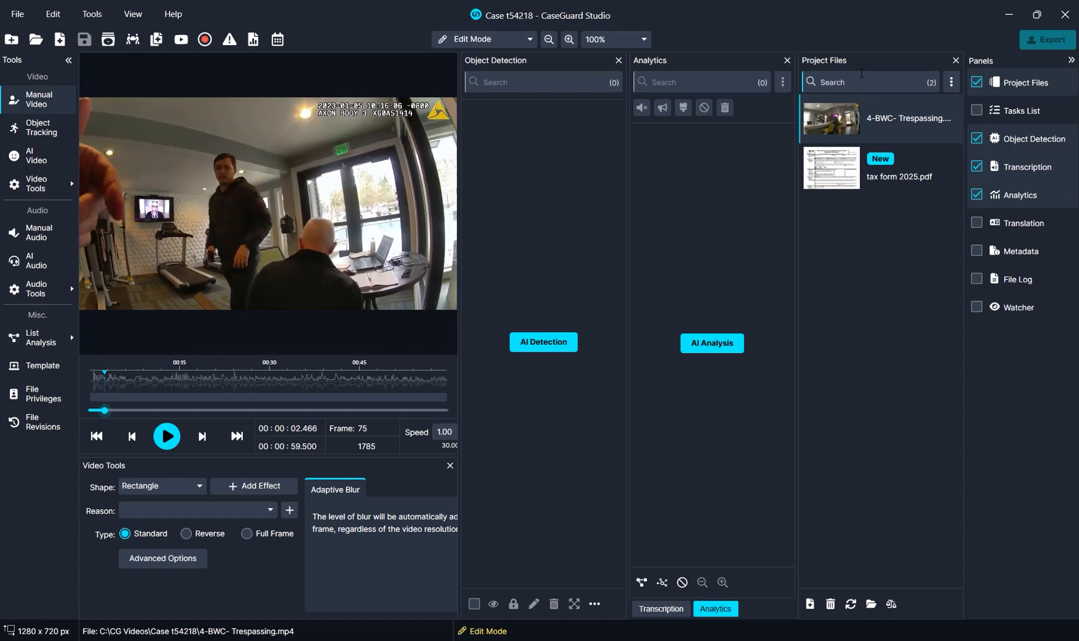
{"action": "left_click", "coordinate": [1072, 59]}
{"action": "left_click", "coordinate": [1070, 65]}
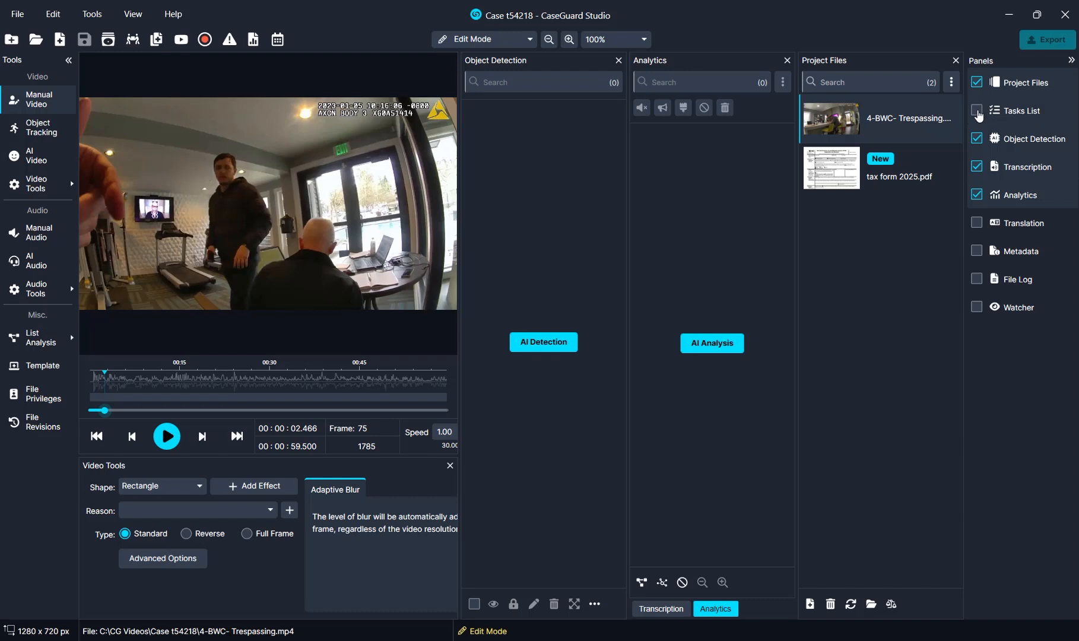
{"action": "left_click", "coordinate": [978, 113]}
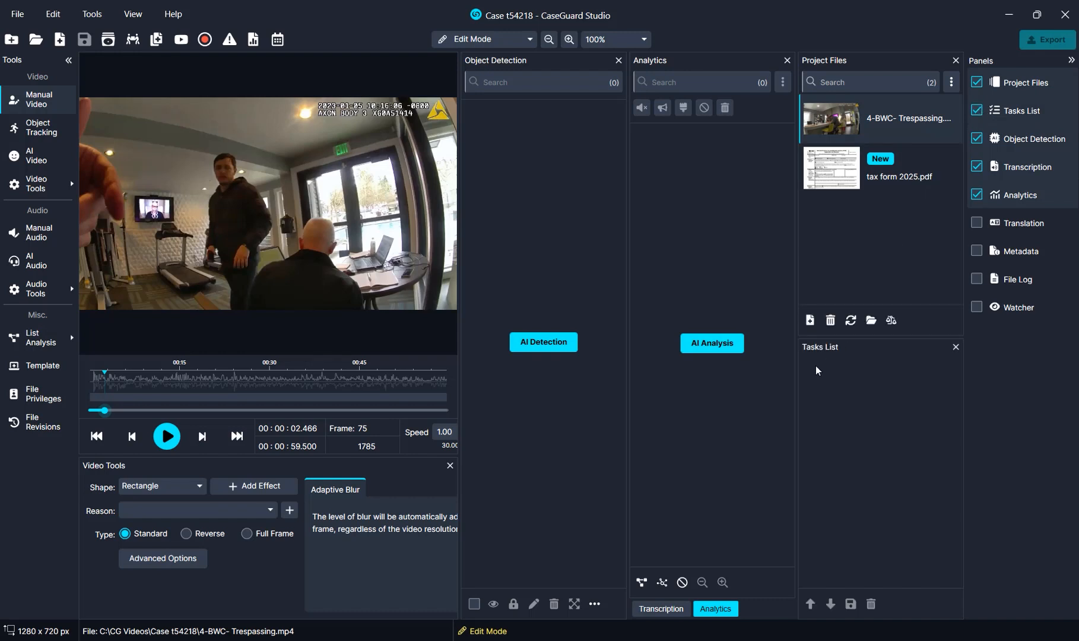
{"action": "left_click", "coordinate": [978, 111]}
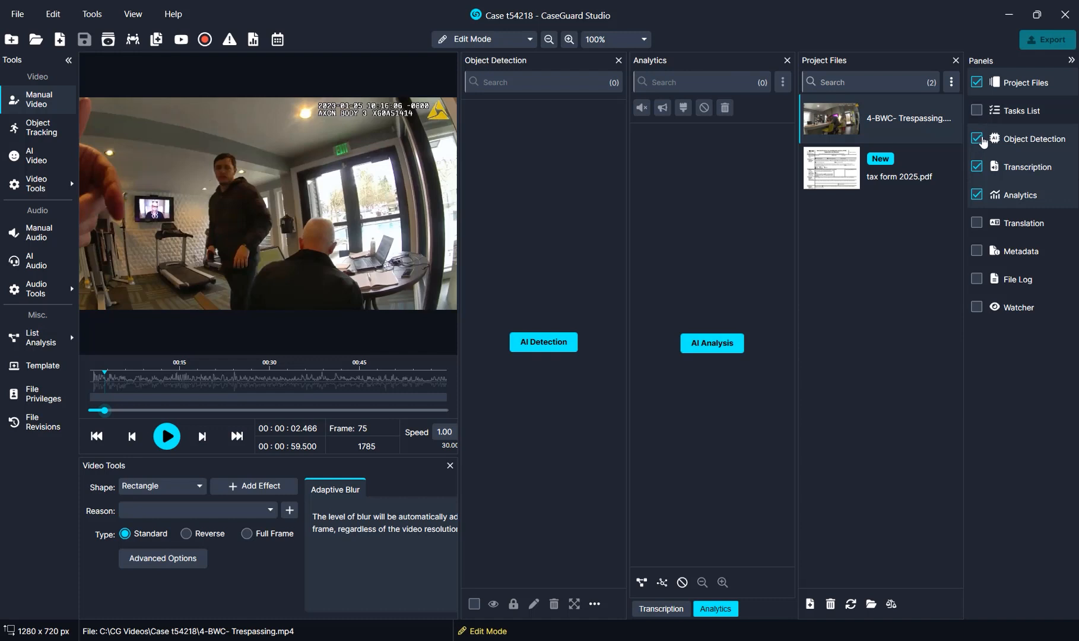
{"action": "left_click", "coordinate": [1071, 60]}
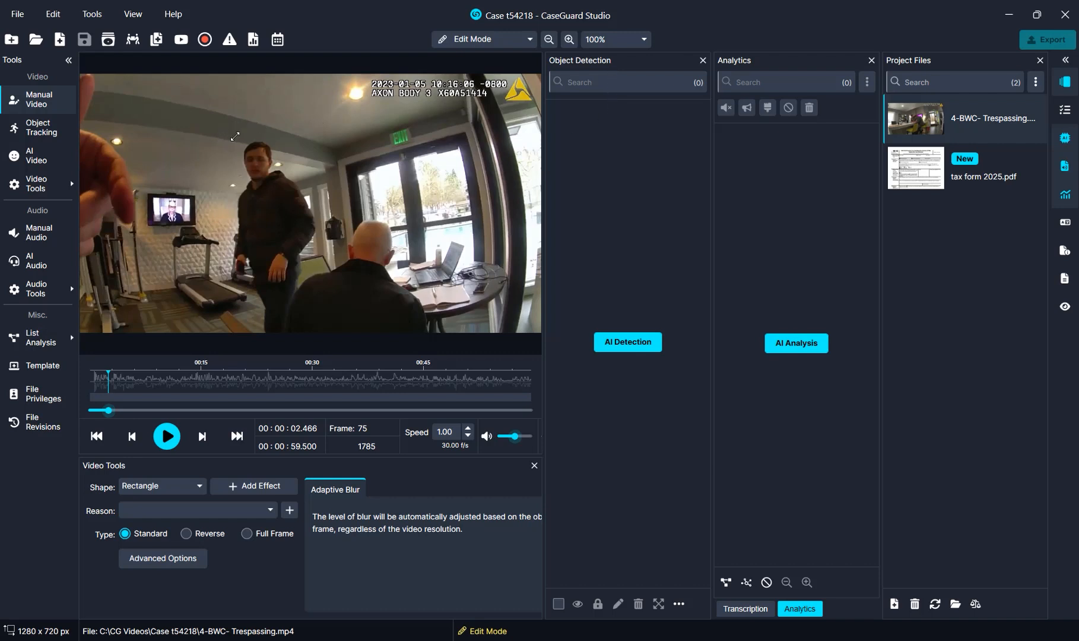
Draw a rectangular Adaptive Blur redaction over the standing man's head in the paused video frame.
{"action": "left_click_drag", "start_coordinate": [221, 130], "coordinate": [297, 187]}
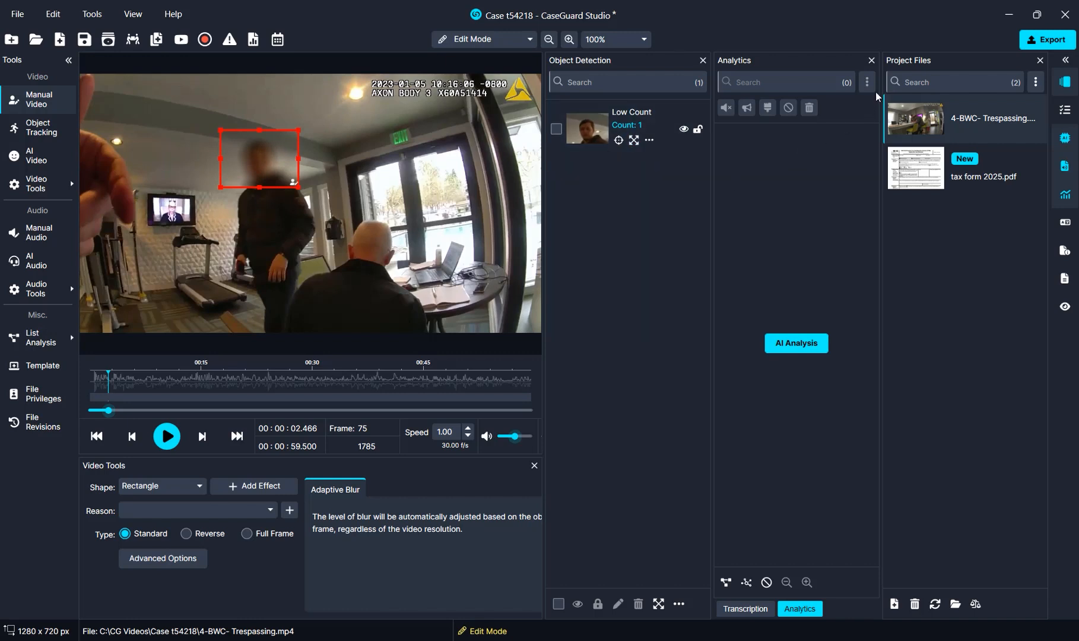
Close the Analytics and Transcription panels, and show them again together with the Translation panel.
{"action": "left_click", "coordinate": [871, 61]}
{"action": "left_click", "coordinate": [871, 60]}
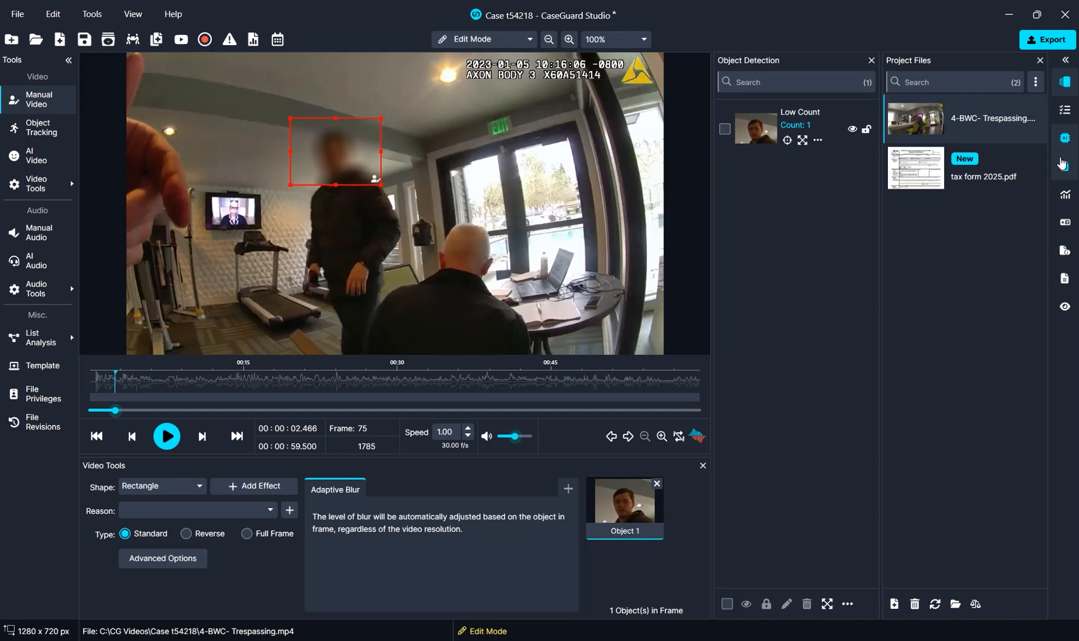
{"action": "left_click", "coordinate": [1064, 167]}
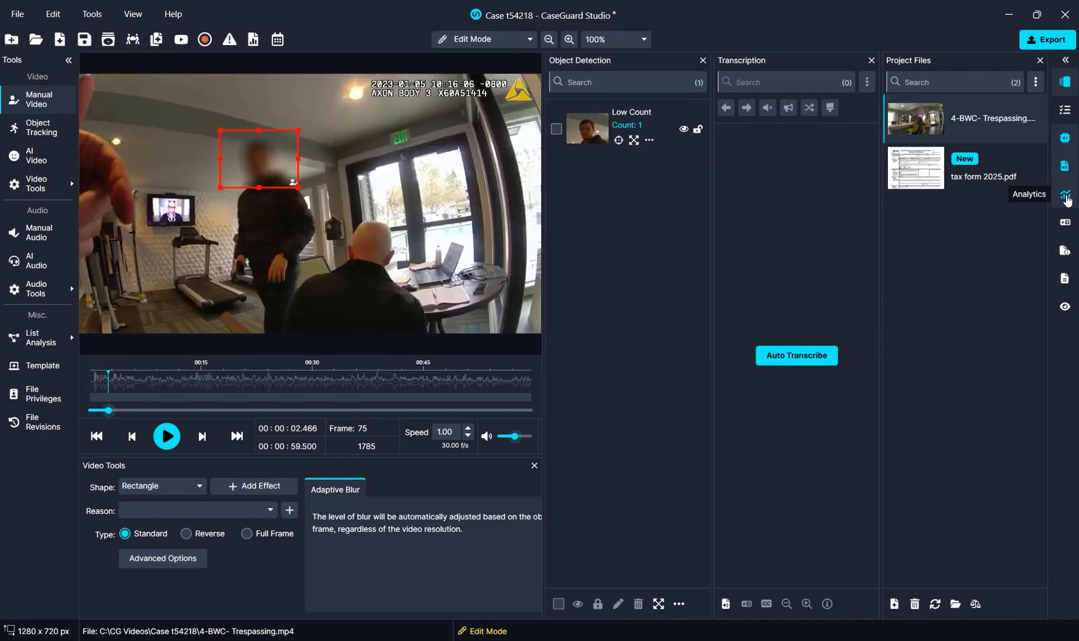
{"action": "left_click", "coordinate": [1066, 197]}
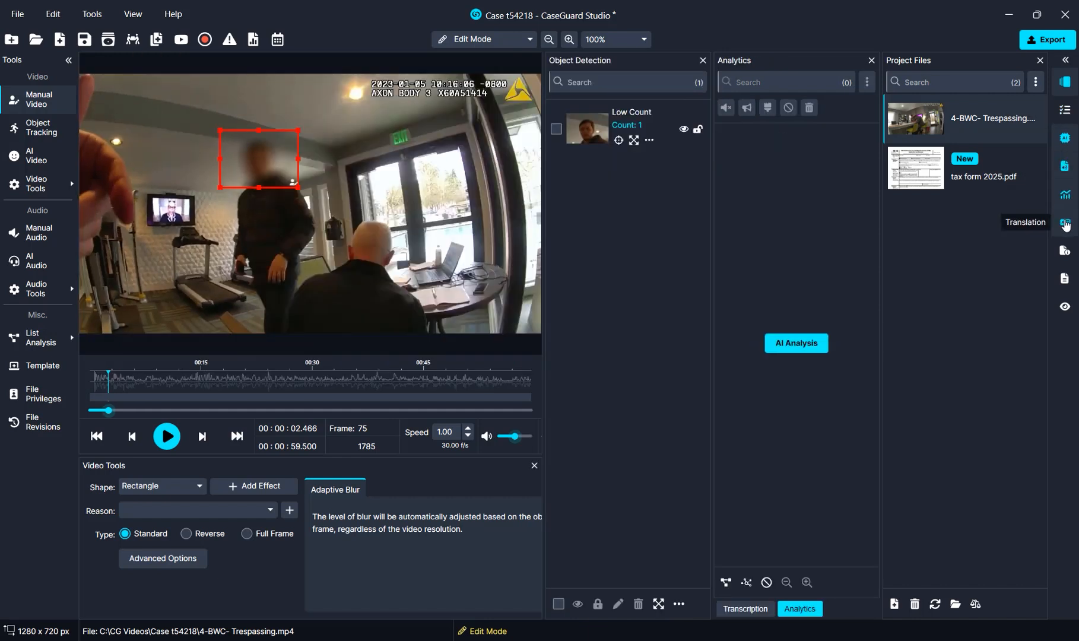
{"action": "left_click", "coordinate": [1066, 224]}
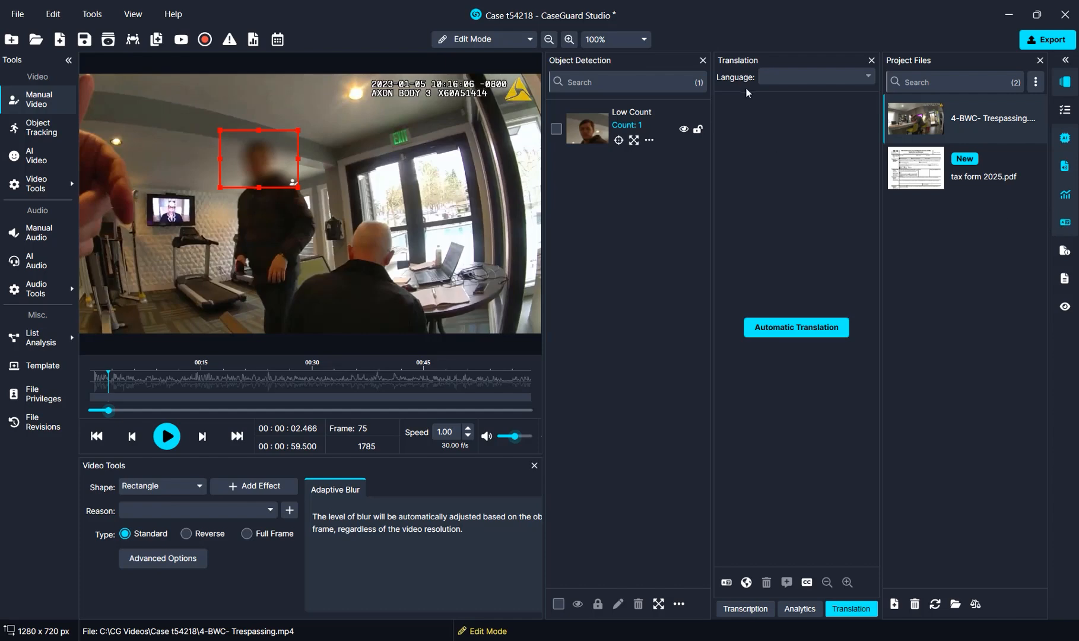
Auto-transcribe the video's audio with the Cloud Based AI Model in English (United States), identifying 2 speakers.
{"action": "left_click", "coordinate": [737, 607]}
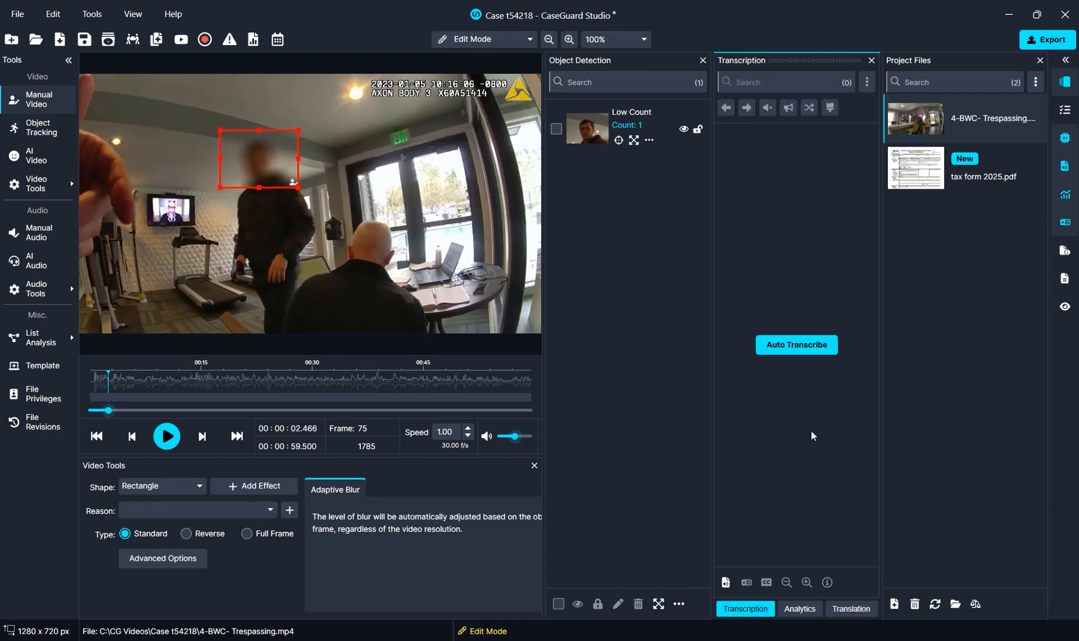
{"action": "left_click", "coordinate": [796, 345]}
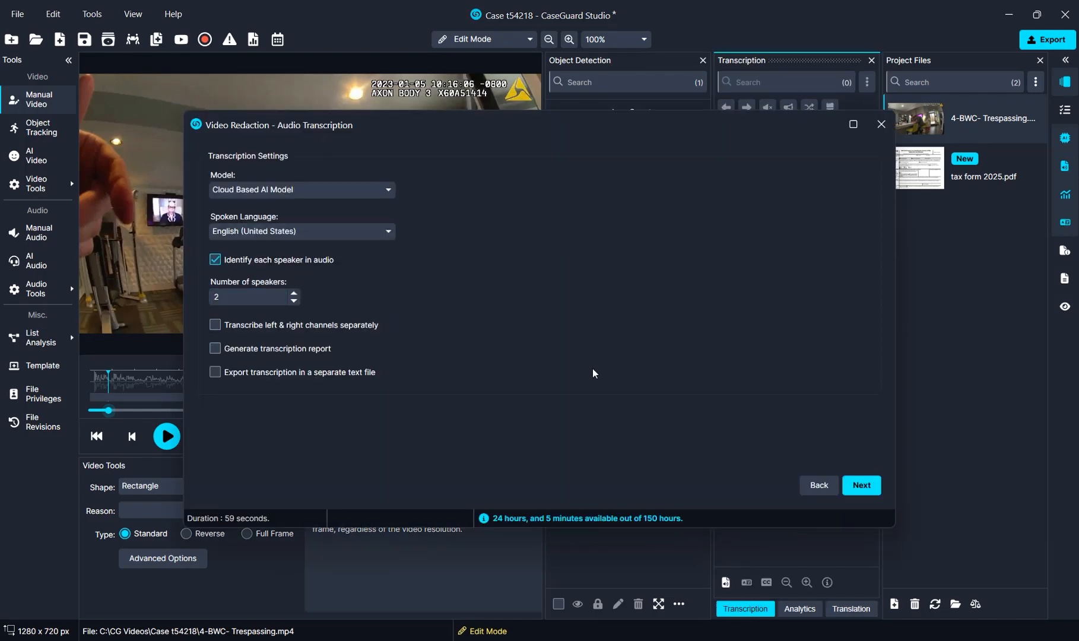
{"action": "left_click", "coordinate": [861, 485]}
{"action": "left_click", "coordinate": [858, 487]}
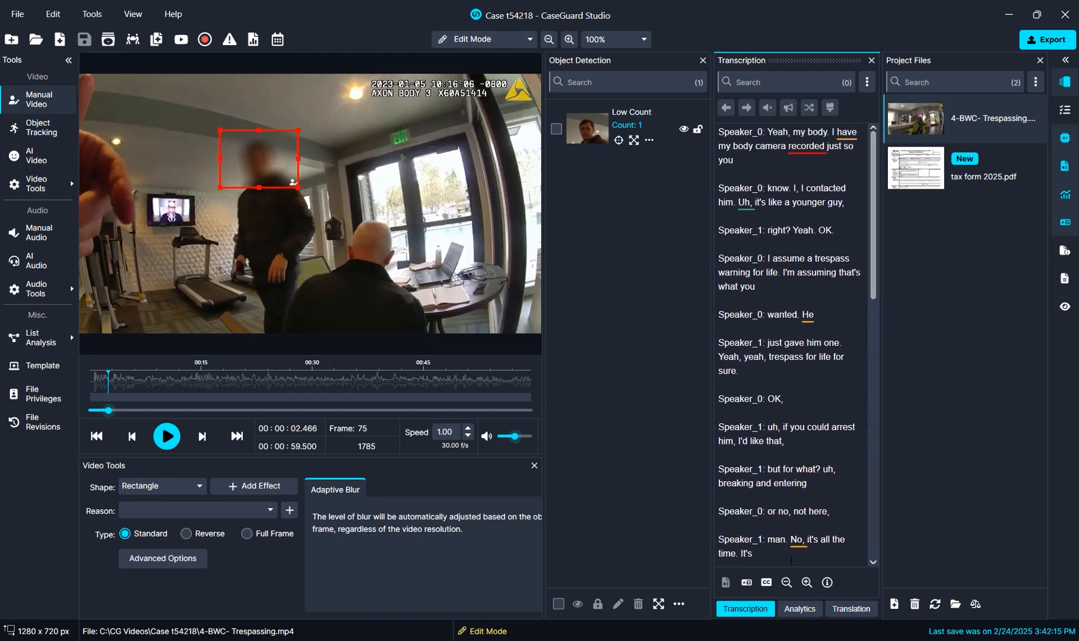
Automatically translate the video's spoken language to French (français) with the Cloud Based AI Model and review the translated text.
{"action": "left_click", "coordinate": [800, 608]}
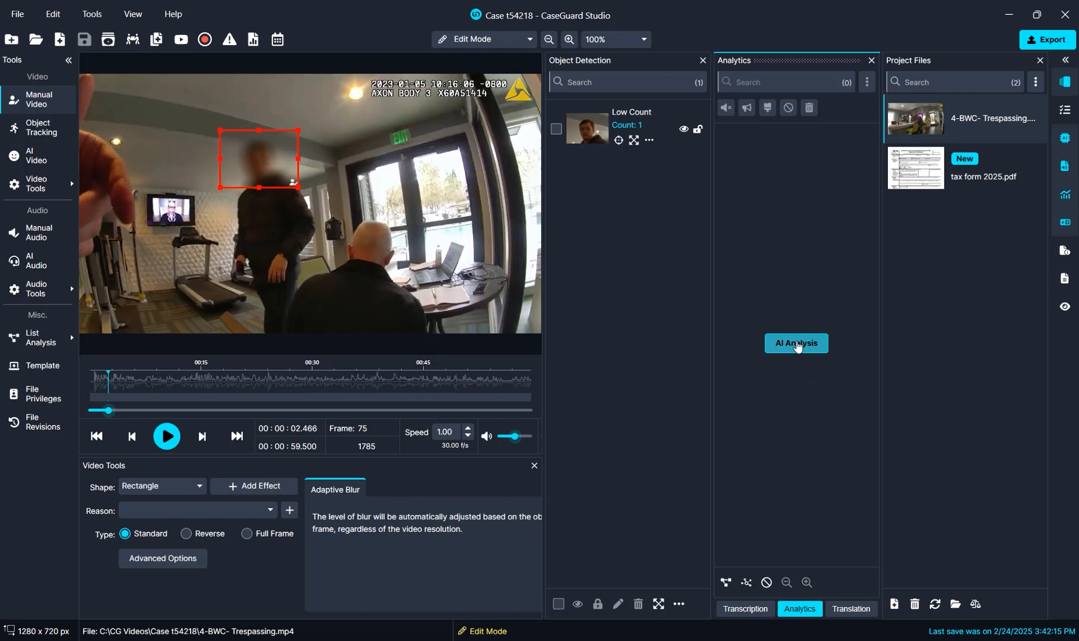
{"action": "left_click", "coordinate": [861, 612]}
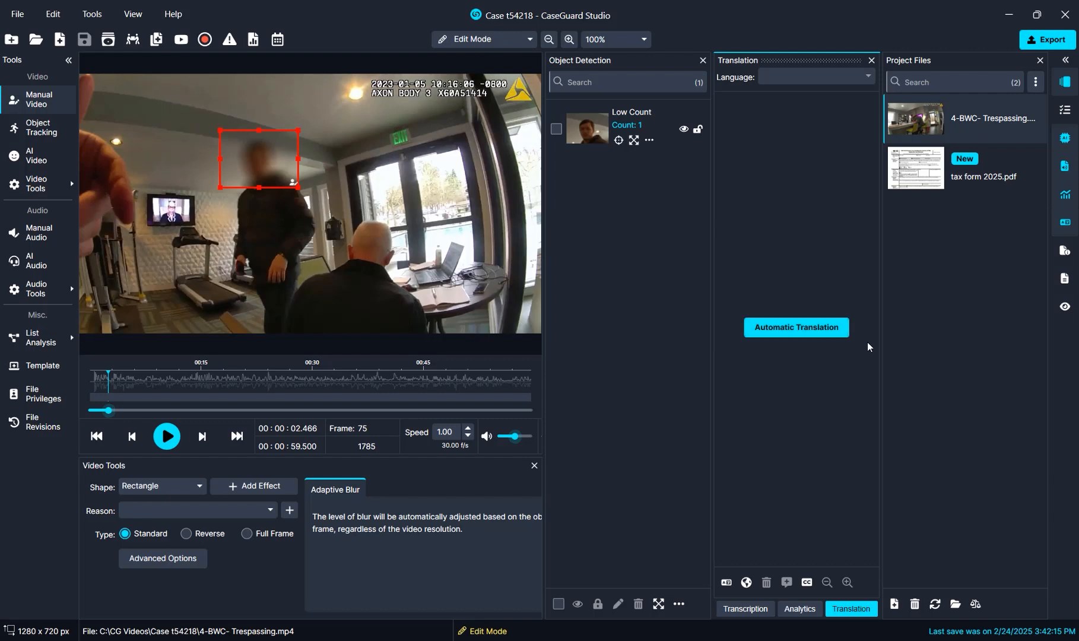
{"action": "left_click", "coordinate": [790, 337]}
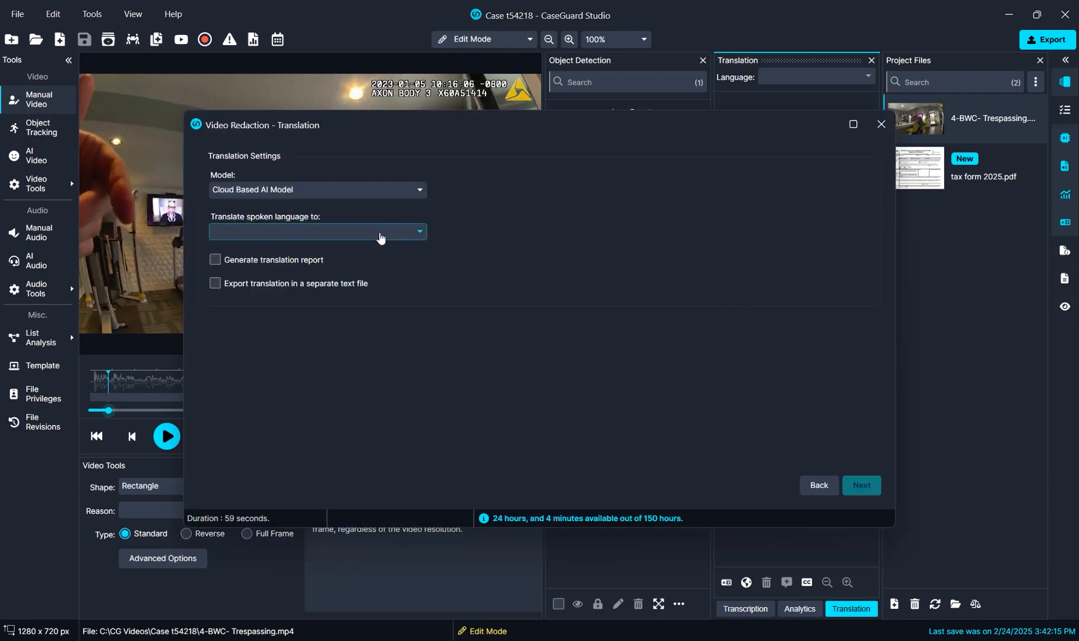
{"action": "left_click", "coordinate": [381, 238]}
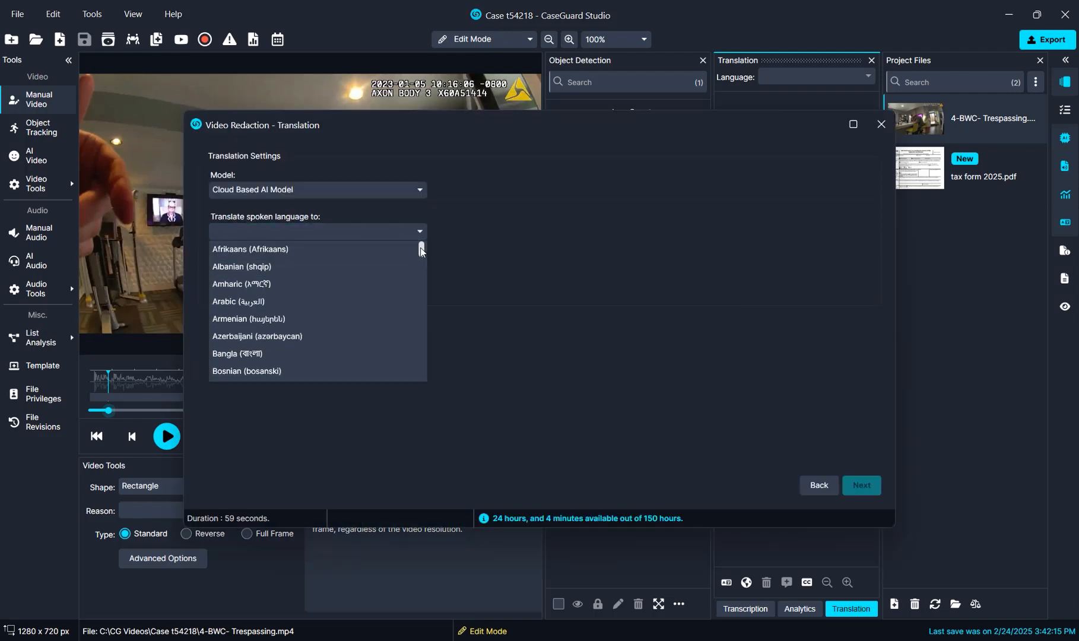
{"action": "left_click_drag", "start_coordinate": [422, 251], "coordinate": [421, 280]}
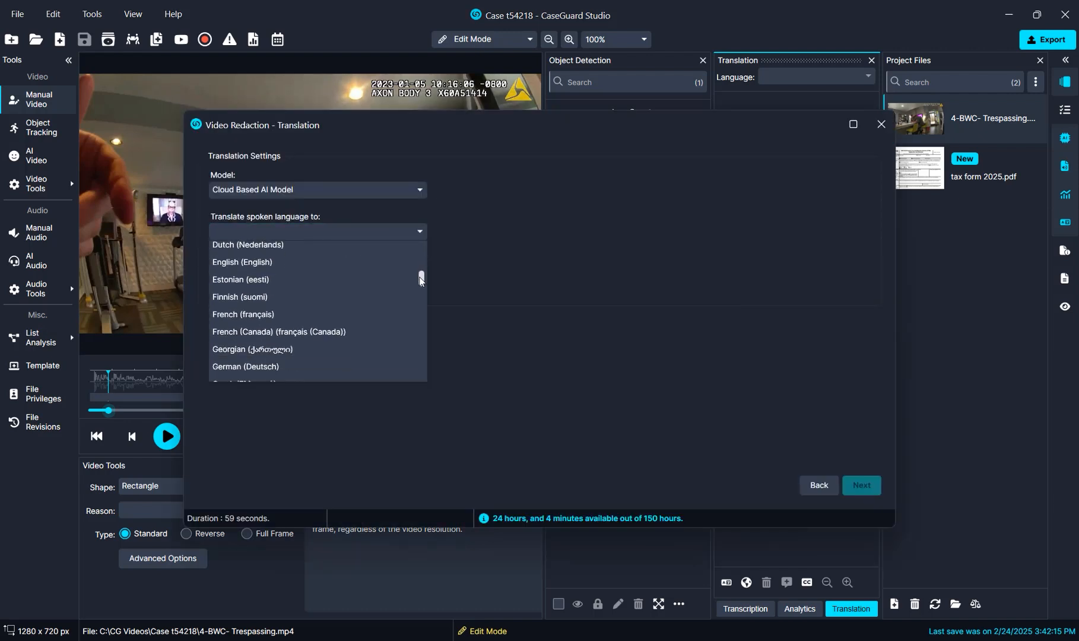
{"action": "left_click", "coordinate": [270, 314]}
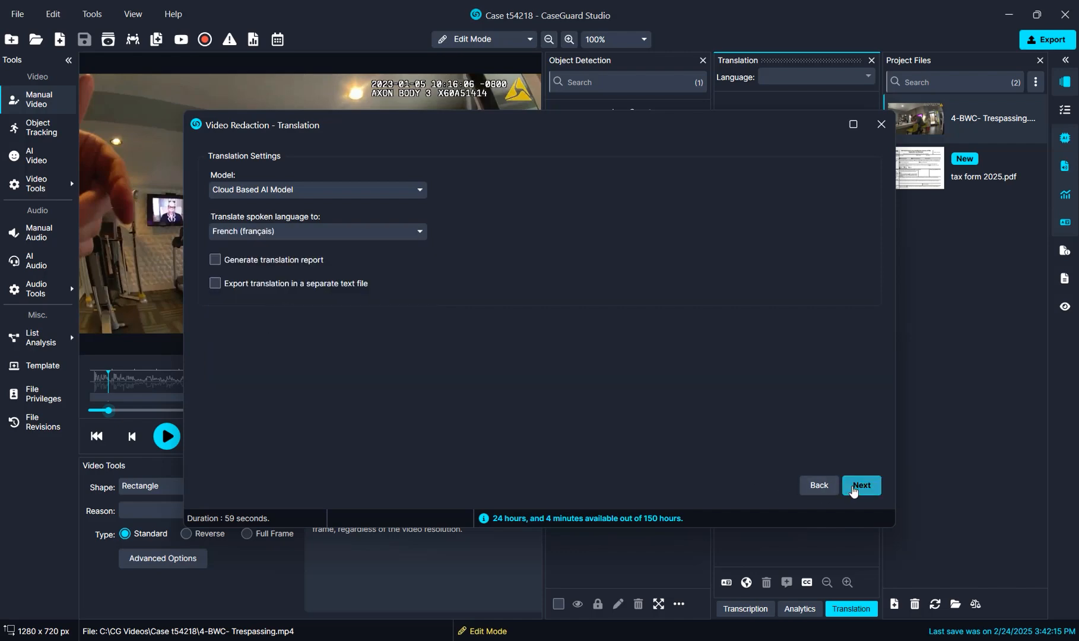
{"action": "left_click", "coordinate": [859, 487]}
{"action": "left_click", "coordinate": [858, 486]}
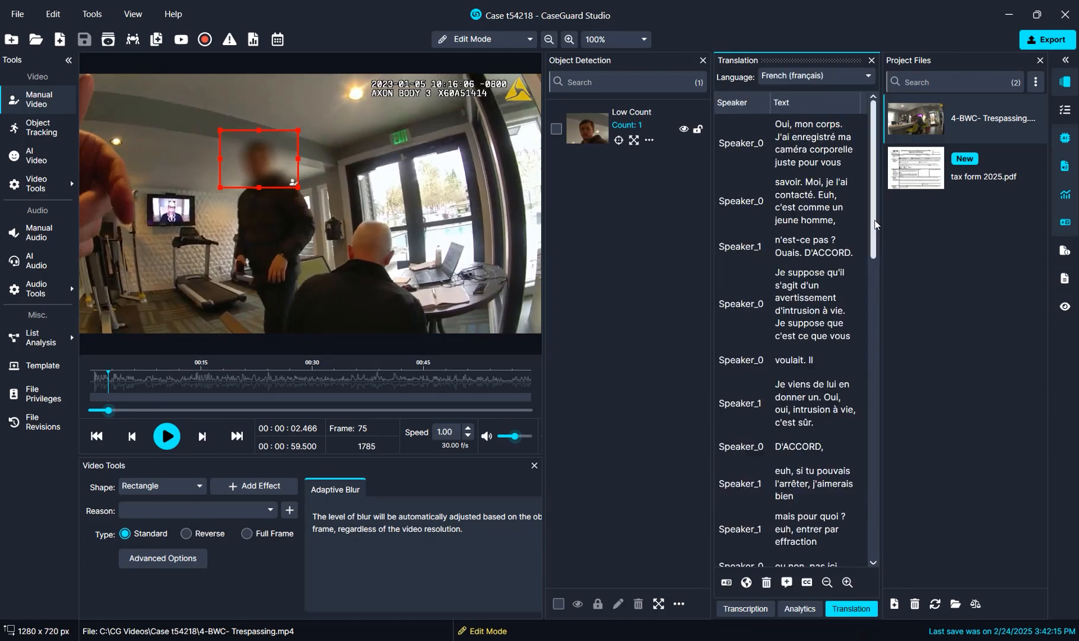
{"action": "left_click_drag", "start_coordinate": [873, 166], "coordinate": [897, 116]}
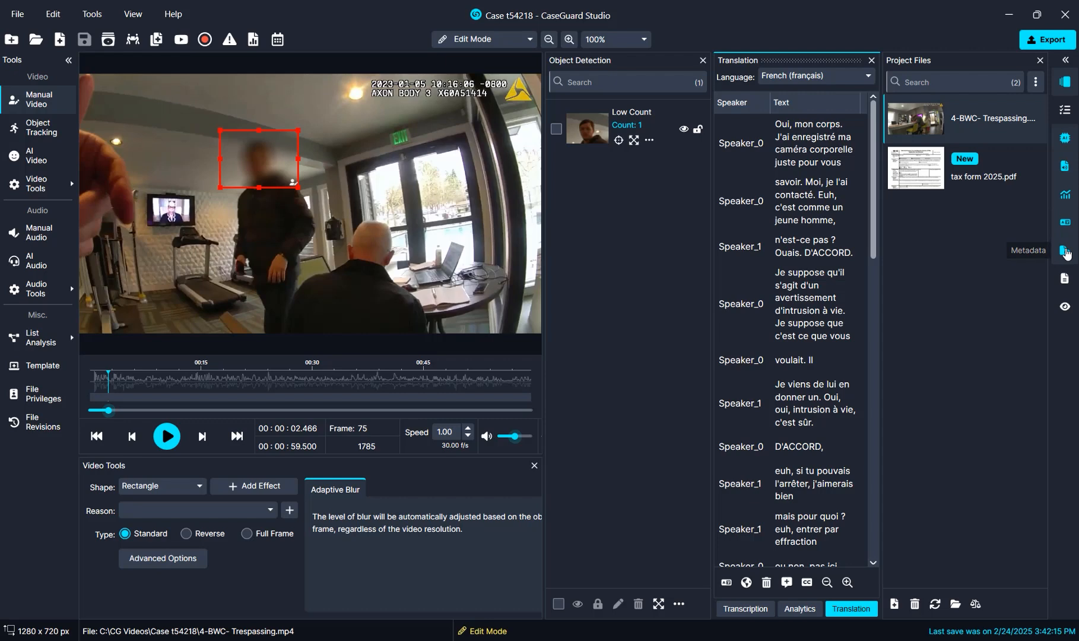
Examine the video's Metadata, File Log and Watcher panels, and close all three.
{"action": "left_click", "coordinate": [1066, 252]}
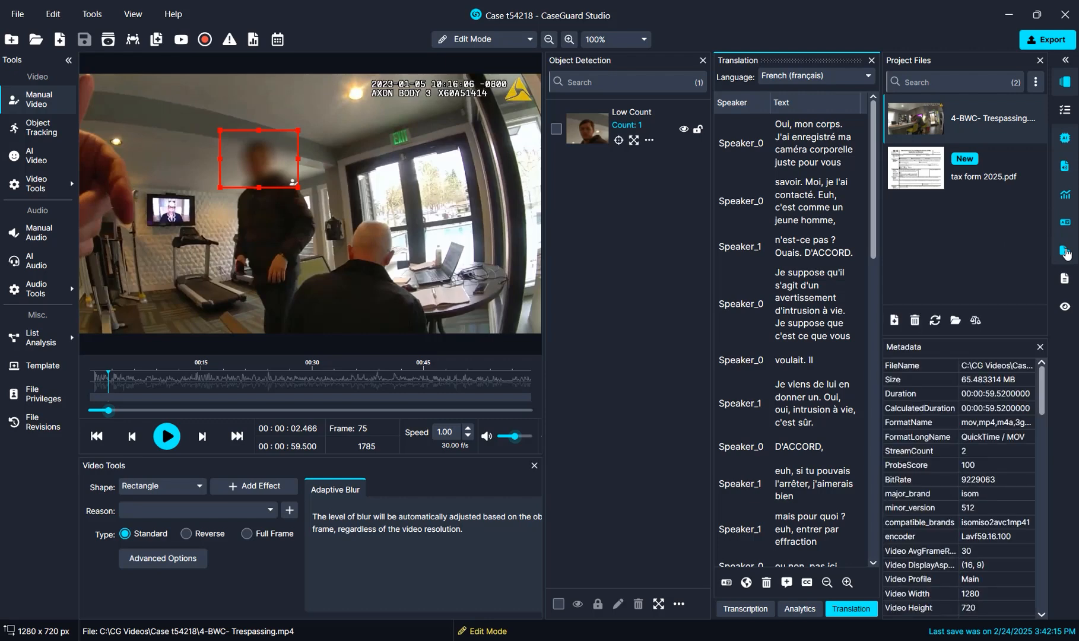
{"action": "left_click", "coordinate": [1038, 385]}
{"action": "left_click", "coordinate": [1066, 280]}
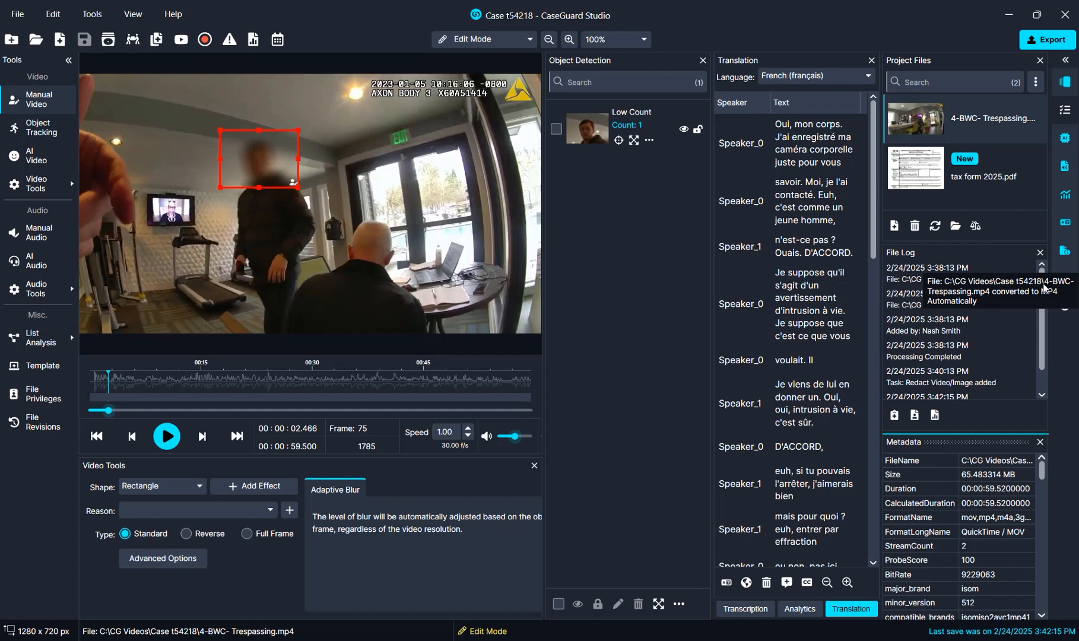
{"action": "left_click", "coordinate": [1044, 289]}
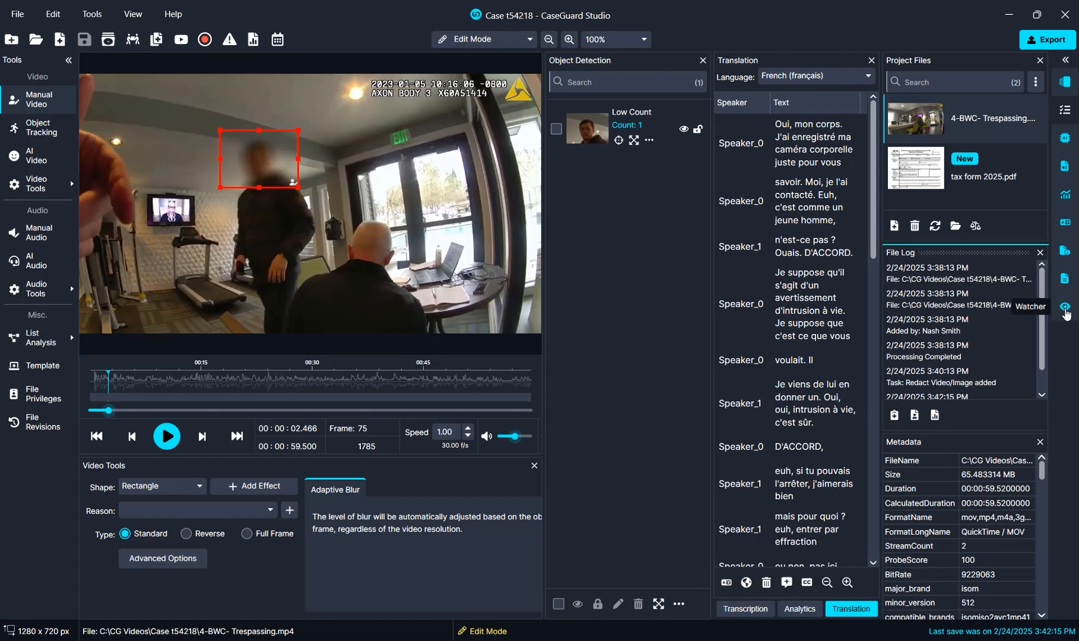
{"action": "left_click", "coordinate": [1061, 311]}
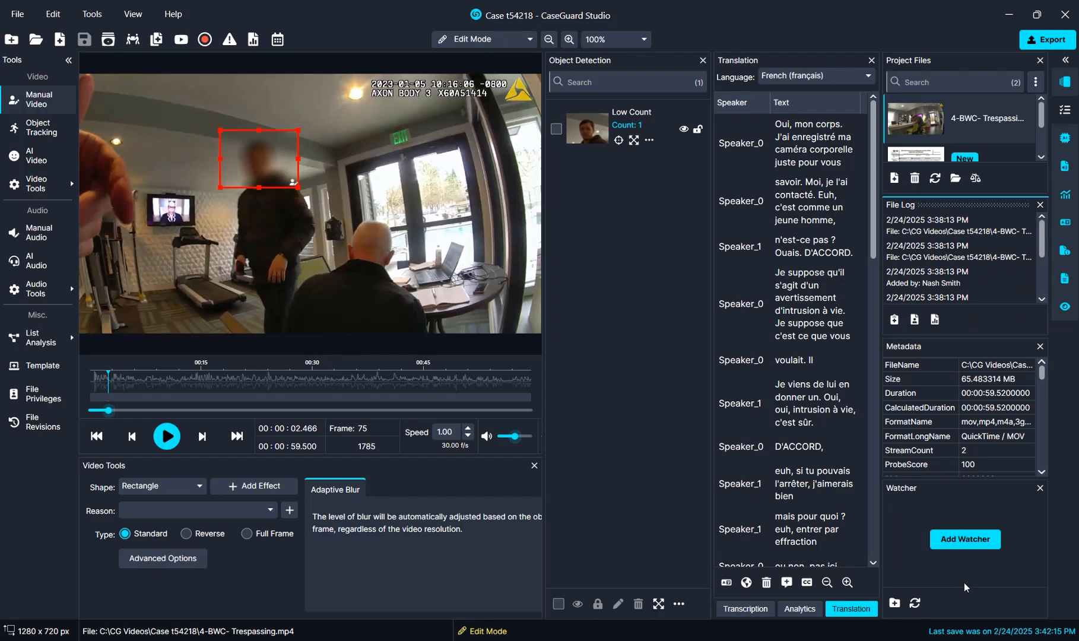
{"action": "left_click", "coordinate": [1040, 488]}
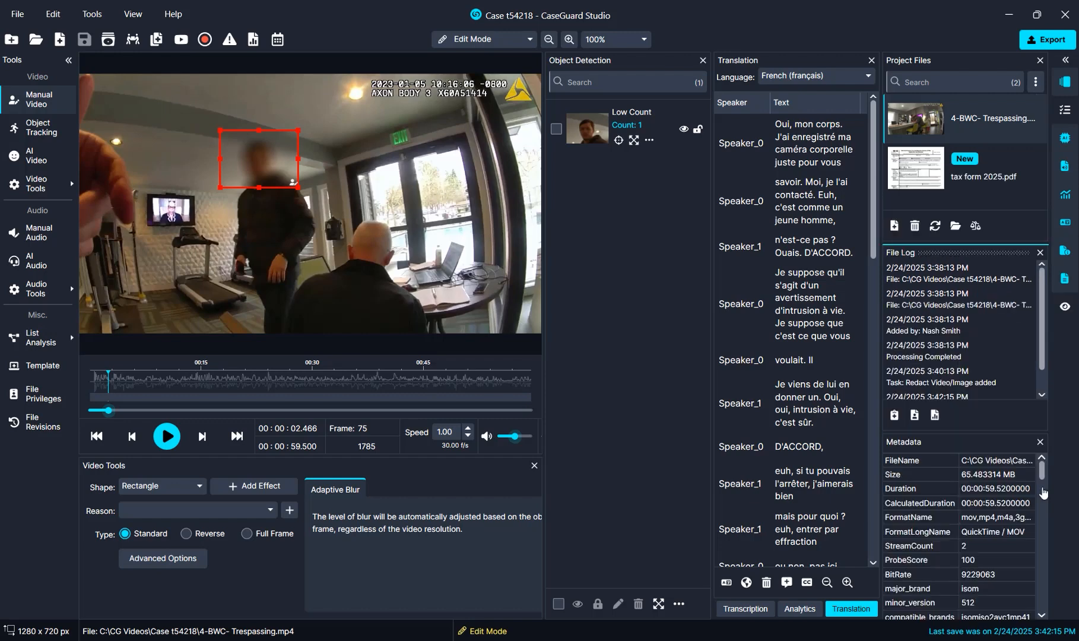
{"action": "left_click", "coordinate": [1040, 263]}
{"action": "left_click", "coordinate": [1041, 349]}
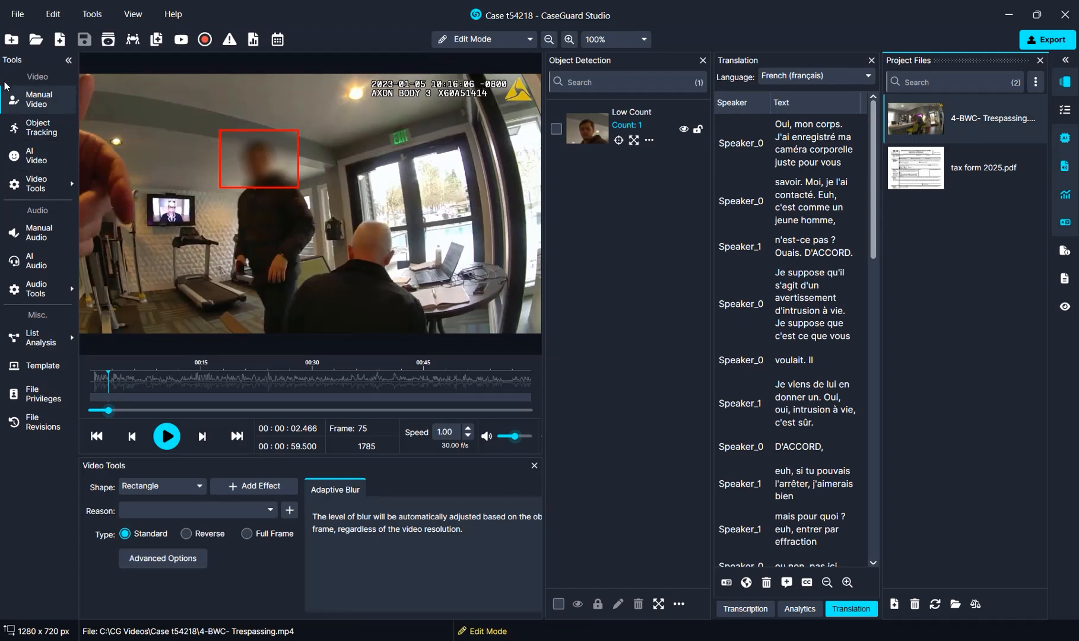
Examine the available Video Tools and Audio Tools options for the video without applying any.
{"action": "left_click", "coordinate": [70, 189]}
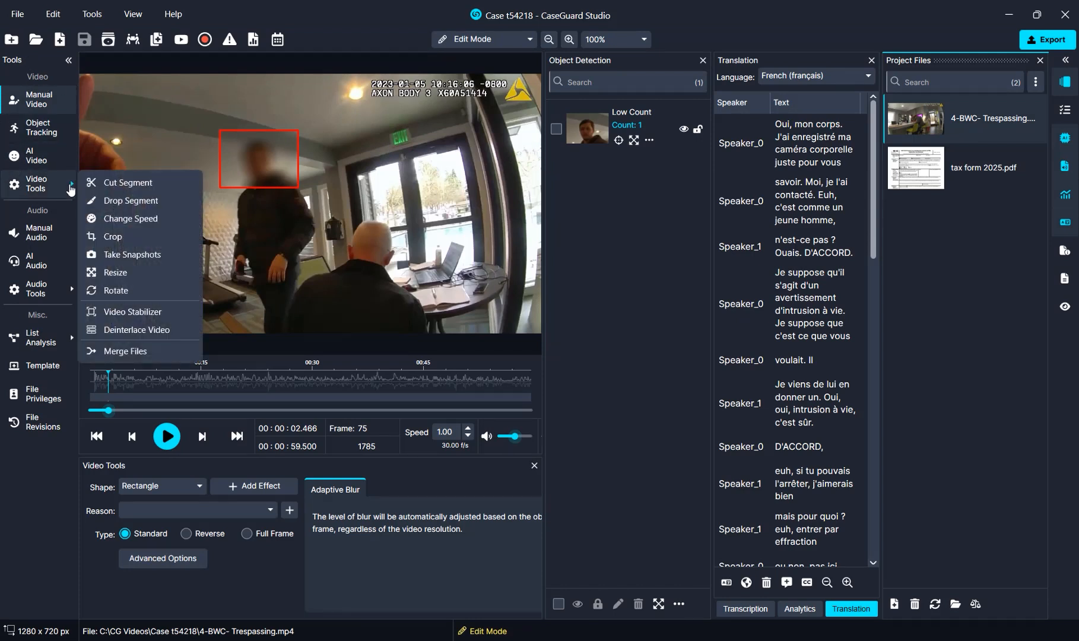
{"action": "left_click", "coordinate": [70, 189]}
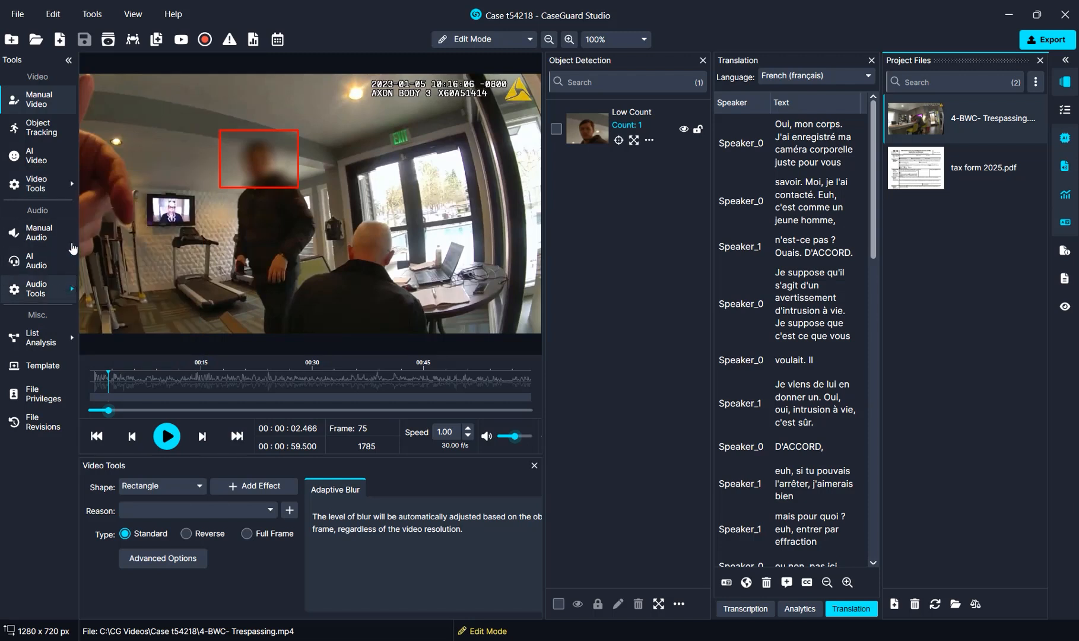
{"action": "left_click", "coordinate": [67, 295]}
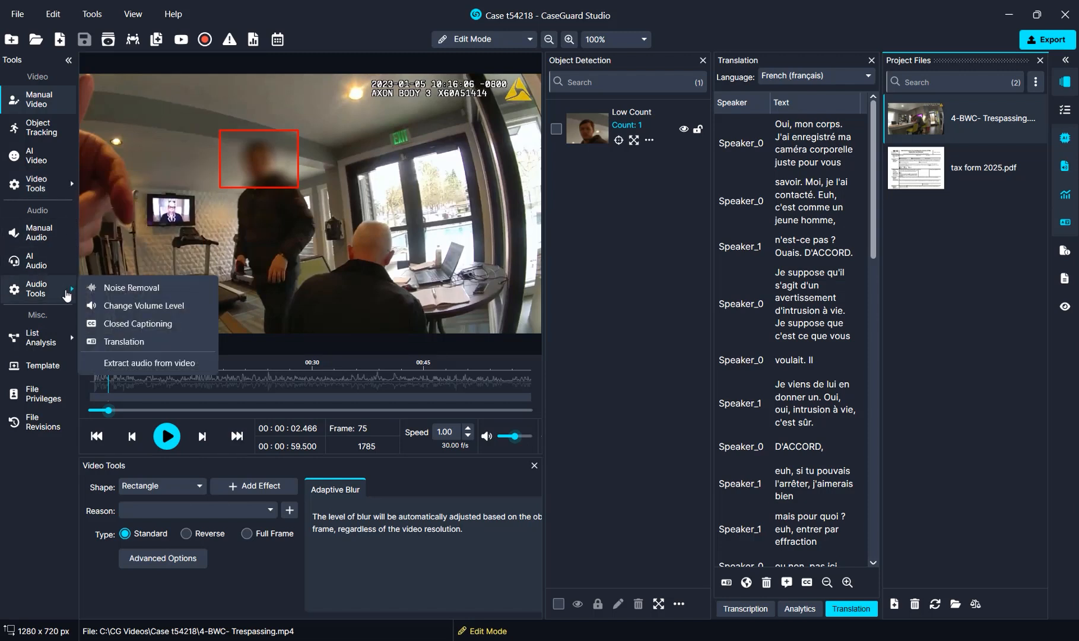
{"action": "left_click", "coordinate": [95, 258]}
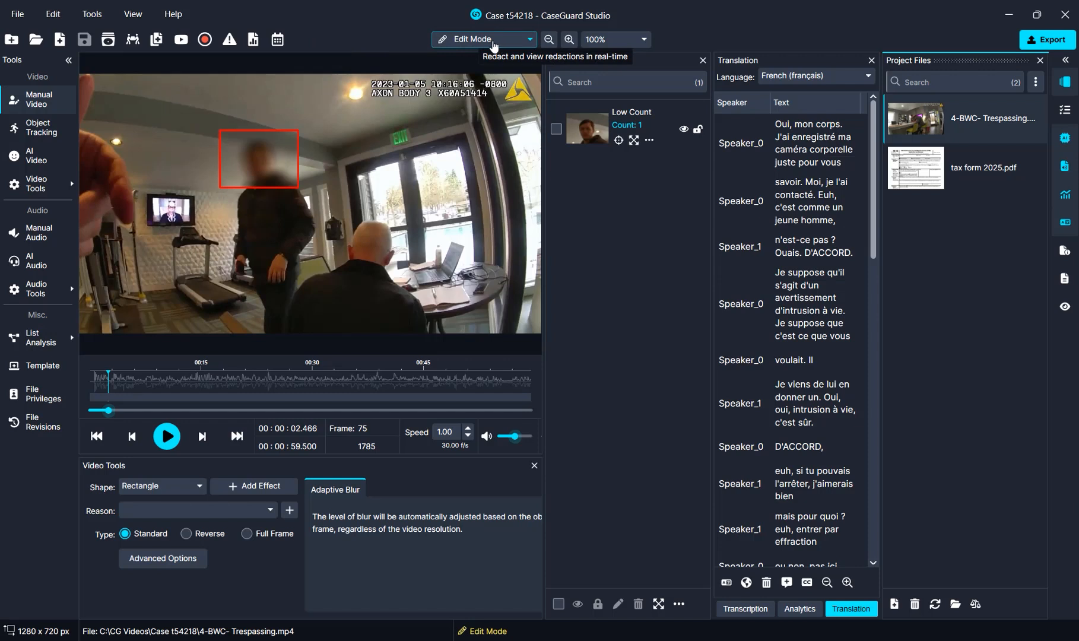
View the video in Edit Mode (View), in Preview Mode and with Show Original to compare how the redaction is displayed.
{"action": "left_click", "coordinate": [493, 41]}
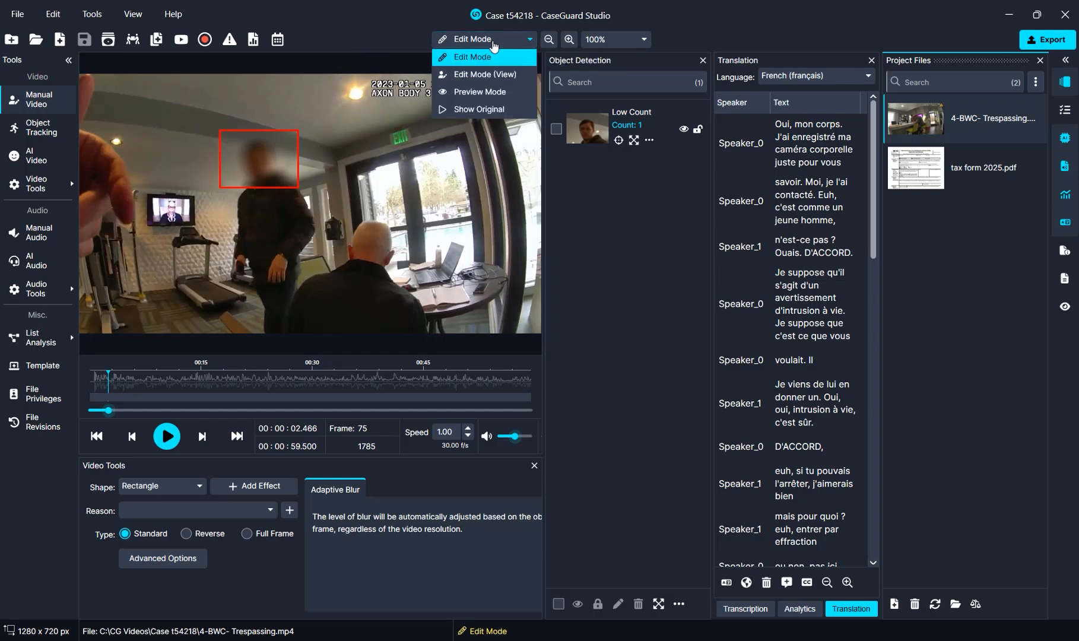
{"action": "left_click", "coordinate": [473, 75]}
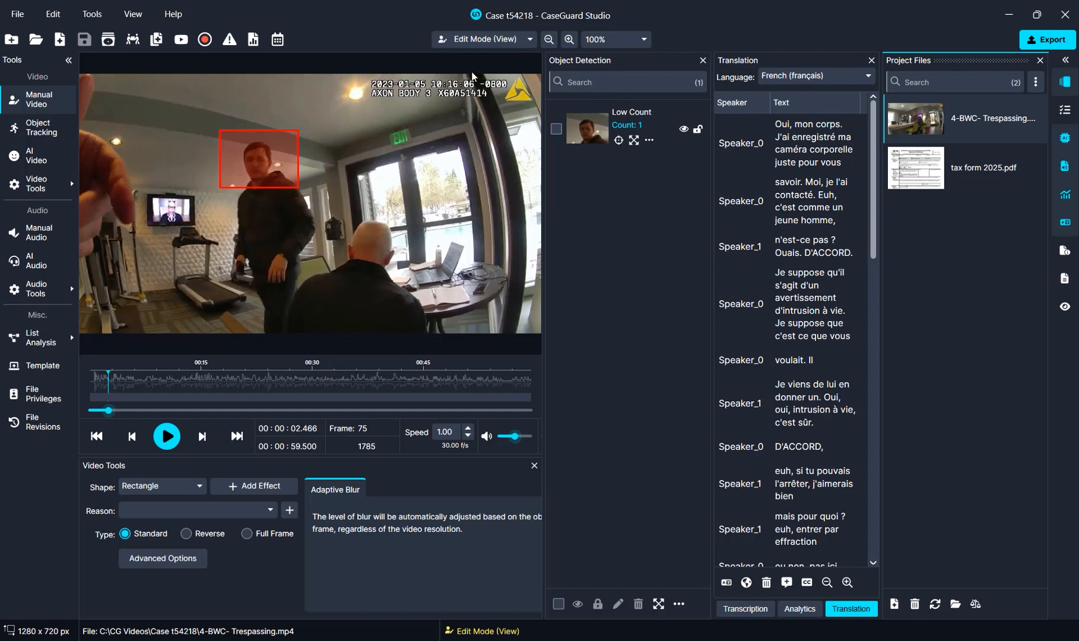
{"action": "left_click", "coordinate": [481, 41]}
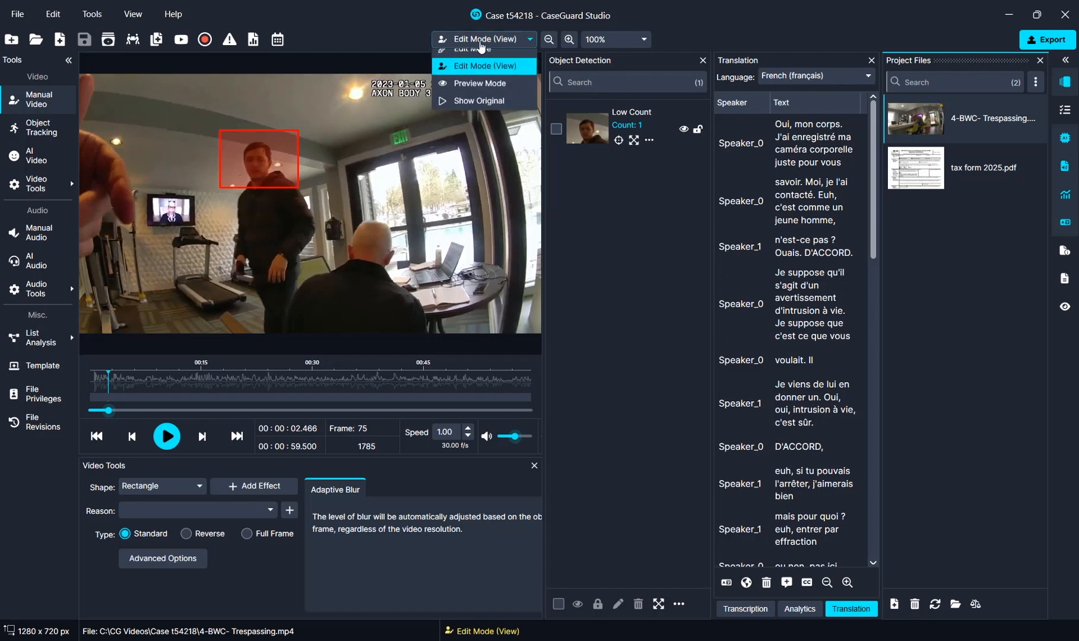
{"action": "left_click", "coordinate": [475, 92]}
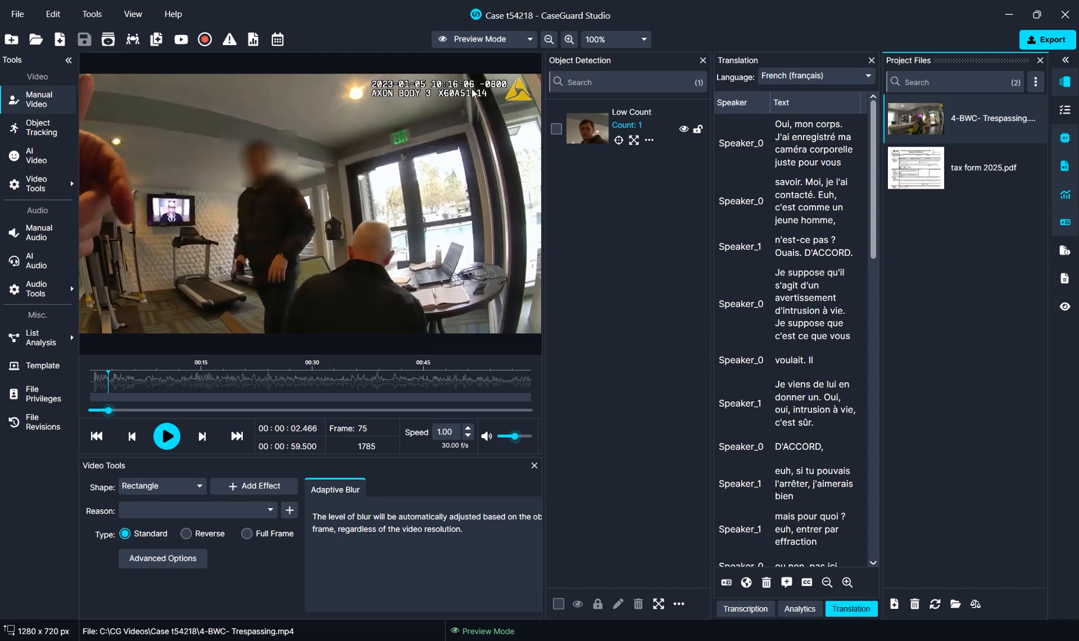
{"action": "left_click", "coordinate": [481, 39]}
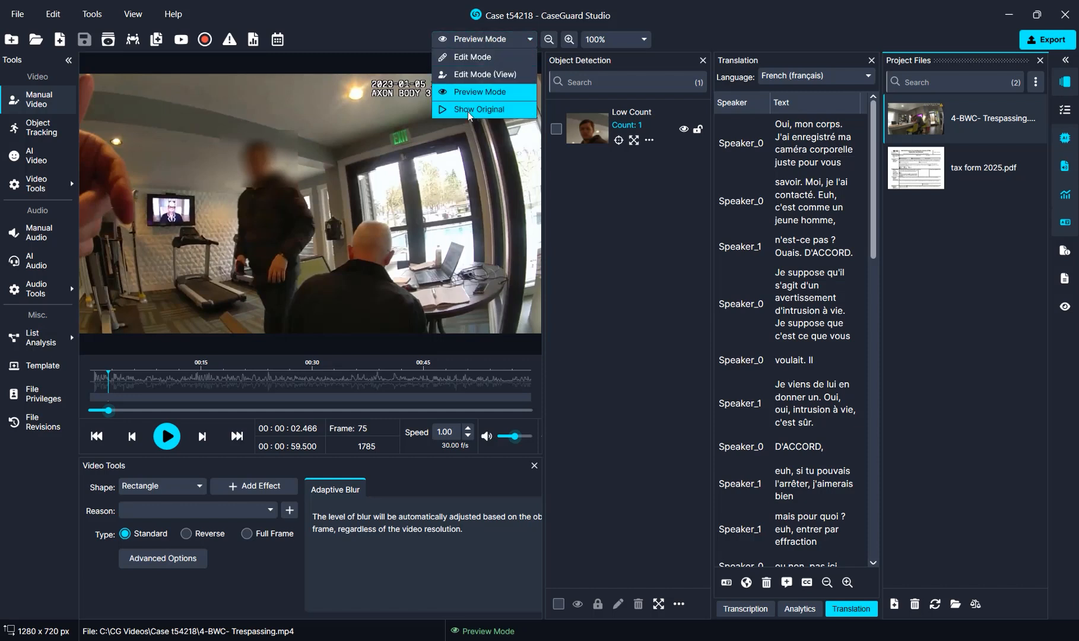
{"action": "left_click", "coordinate": [469, 110]}
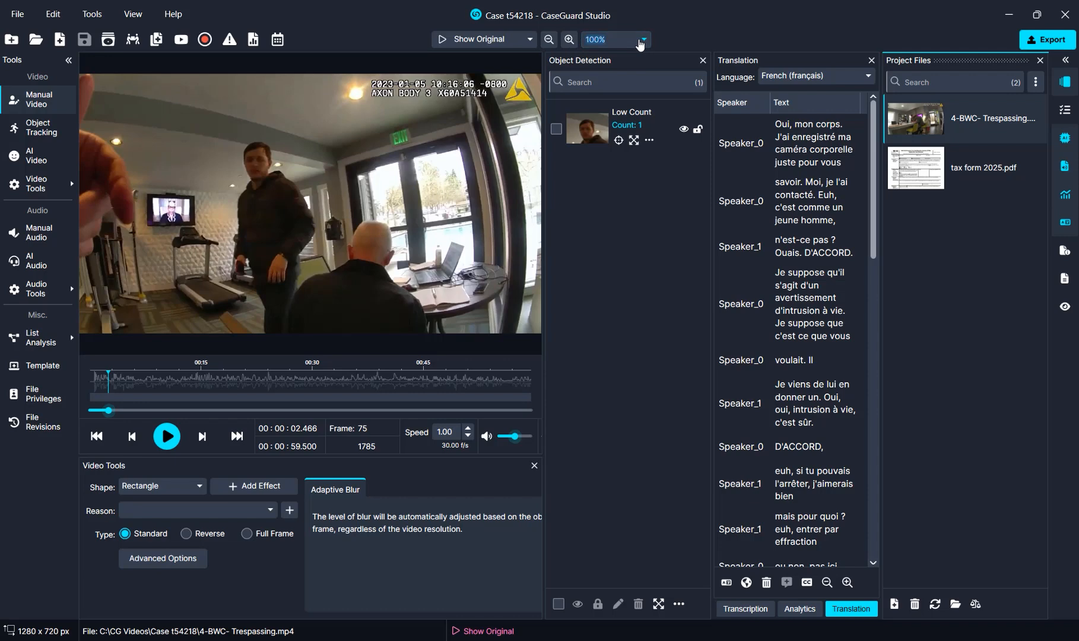
View the video at 25% and 200% zoom, and return it to 100%.
{"action": "left_click", "coordinate": [641, 40]}
{"action": "left_click", "coordinate": [614, 74]}
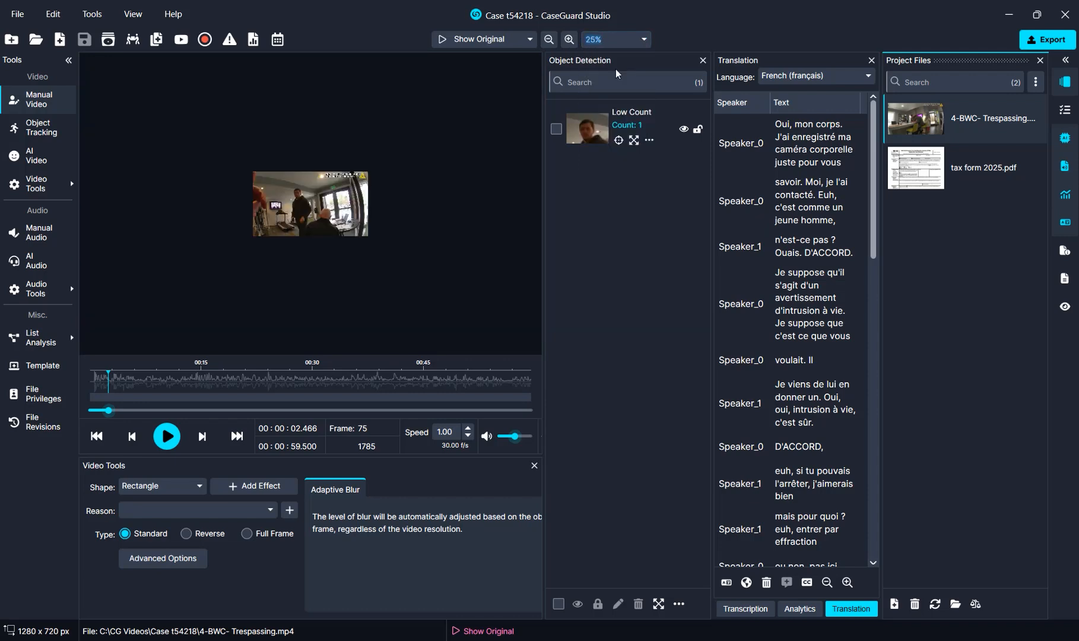
{"action": "left_click", "coordinate": [645, 41]}
{"action": "left_click", "coordinate": [614, 158]}
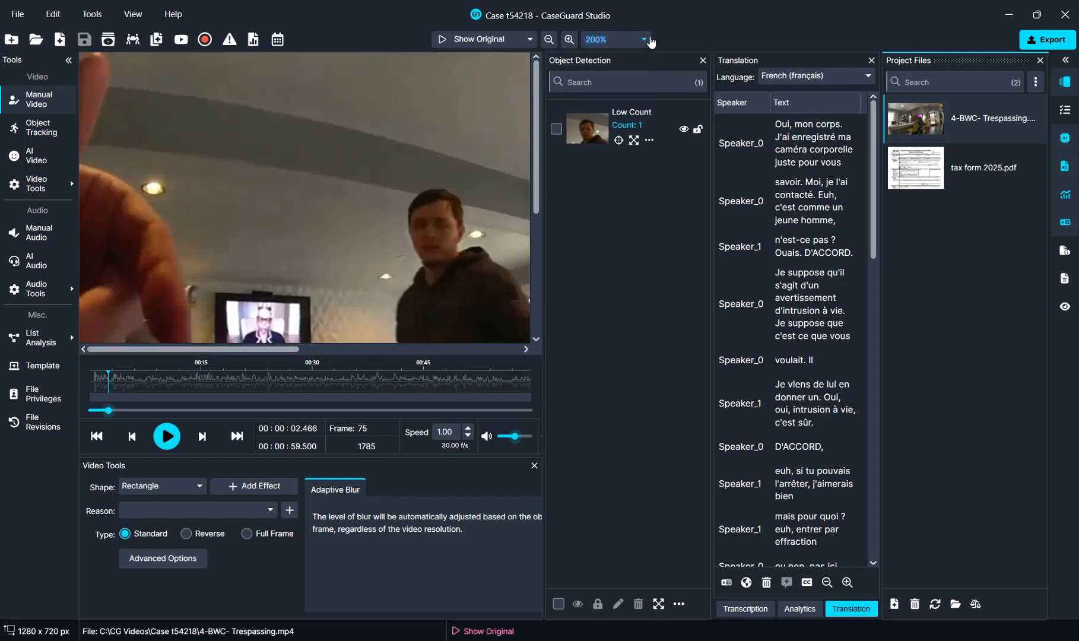
{"action": "left_click", "coordinate": [646, 41]}
{"action": "left_click", "coordinate": [614, 117]}
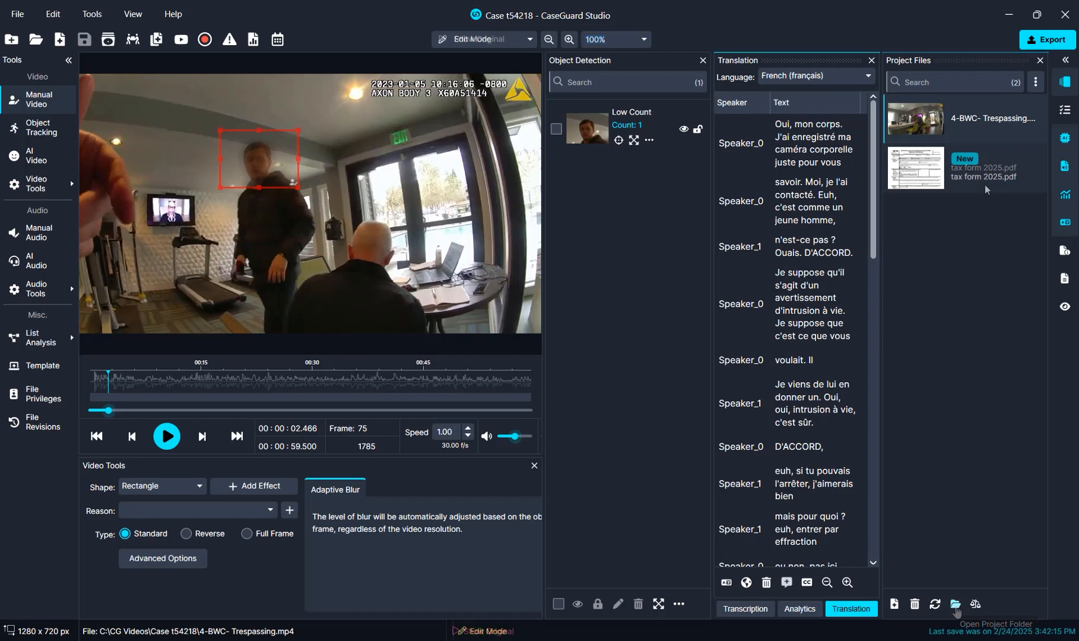
Open tax form 2025.pdf from the project files and browse its pages in the Pages panel, ending on page 1.
{"action": "double_click", "coordinate": [963, 182]}
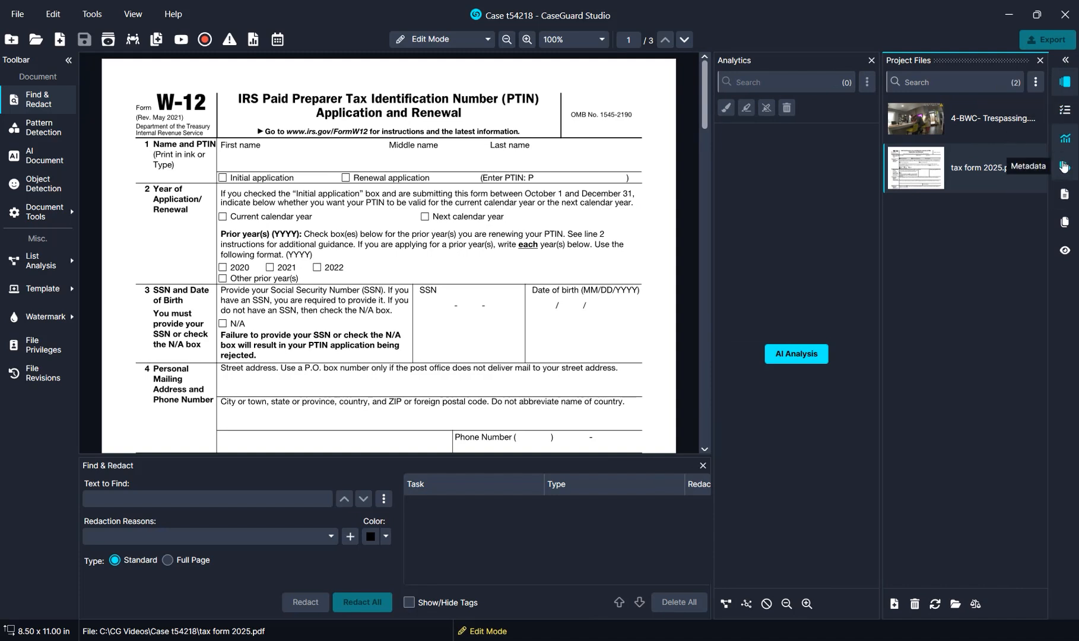
{"action": "left_click", "coordinate": [1064, 223]}
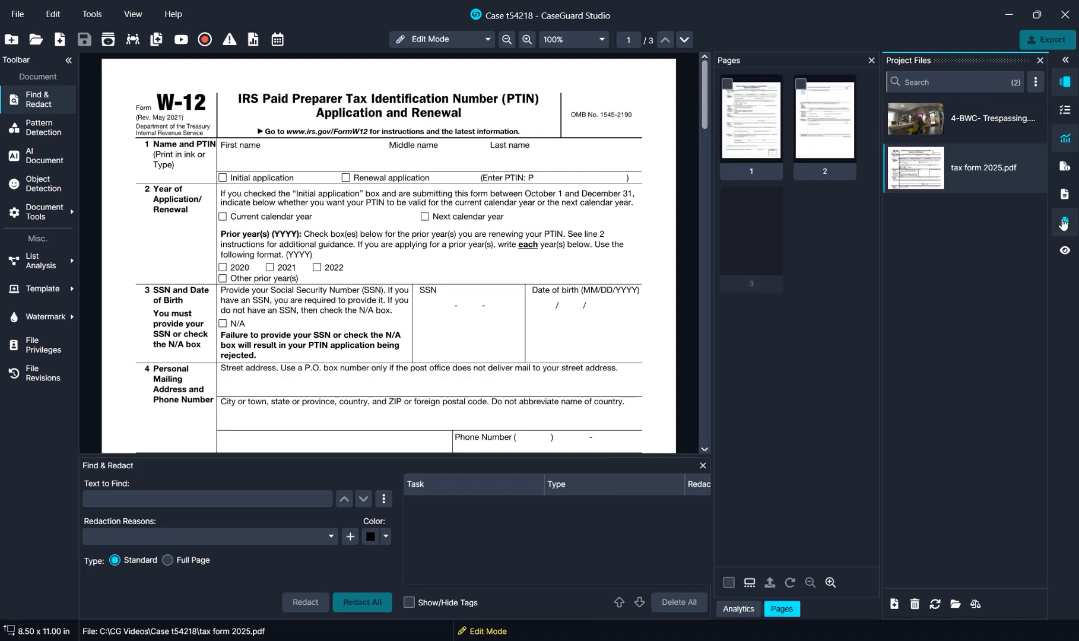
{"action": "left_click", "coordinate": [782, 146]}
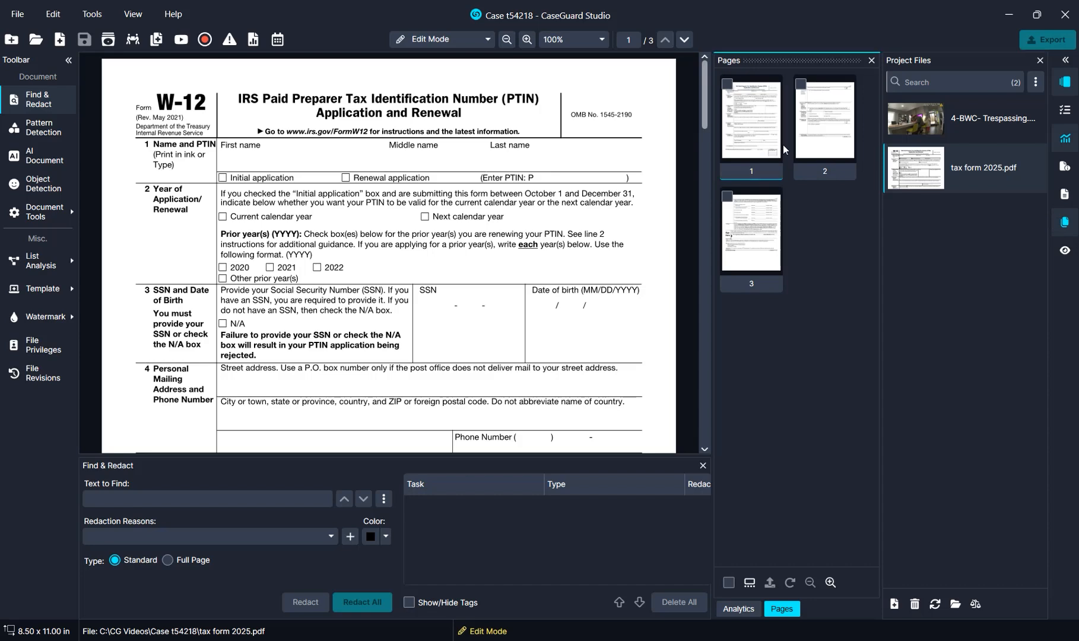
{"action": "left_click", "coordinate": [797, 149]}
{"action": "left_click", "coordinate": [763, 223]}
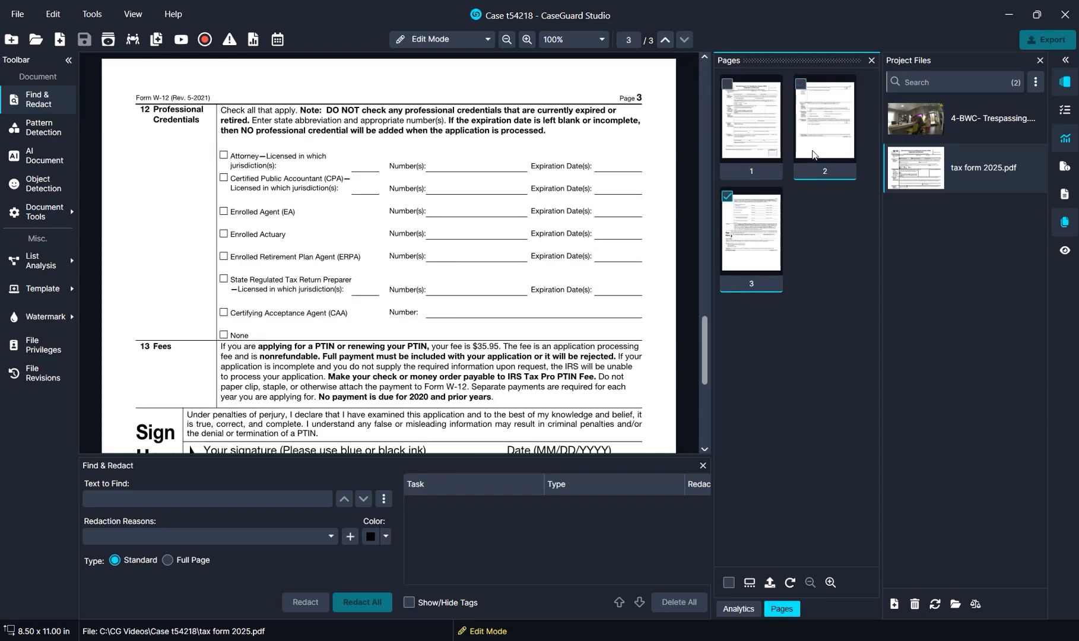
{"action": "left_click", "coordinate": [814, 154]}
{"action": "left_click", "coordinate": [760, 146]}
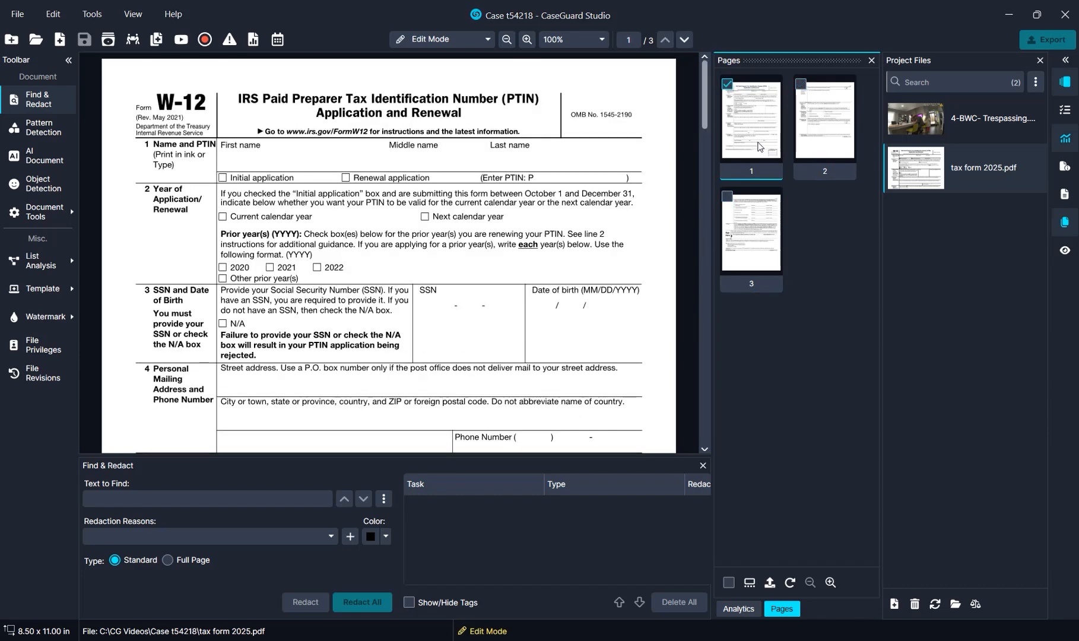
Show the tax form's Analytics panel and try its AI Analysis option.
{"action": "left_click", "coordinate": [739, 609]}
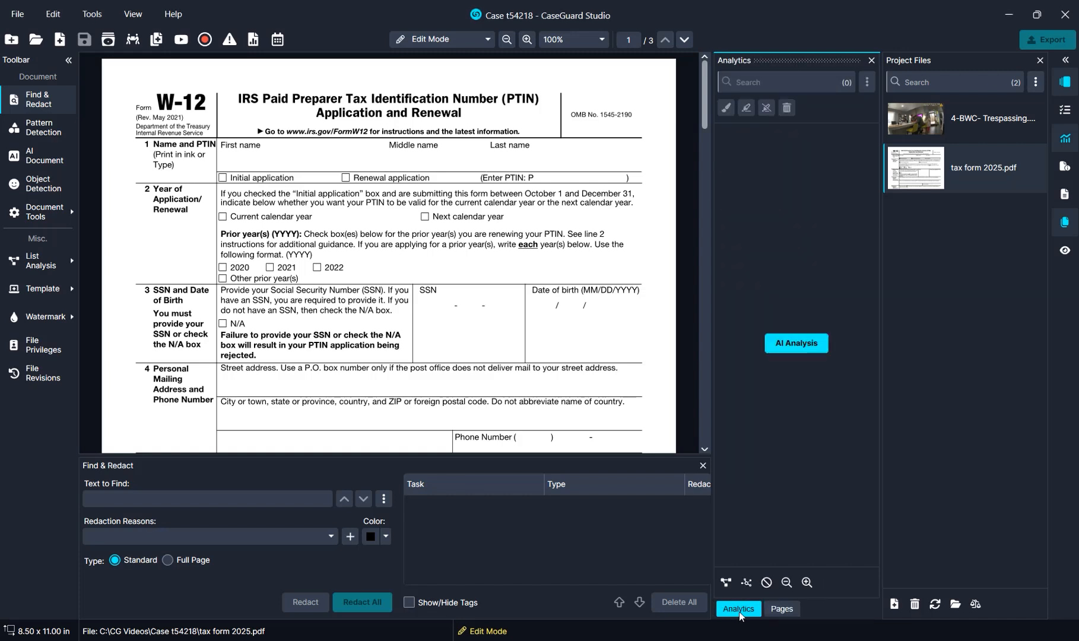
{"action": "left_click", "coordinate": [783, 339]}
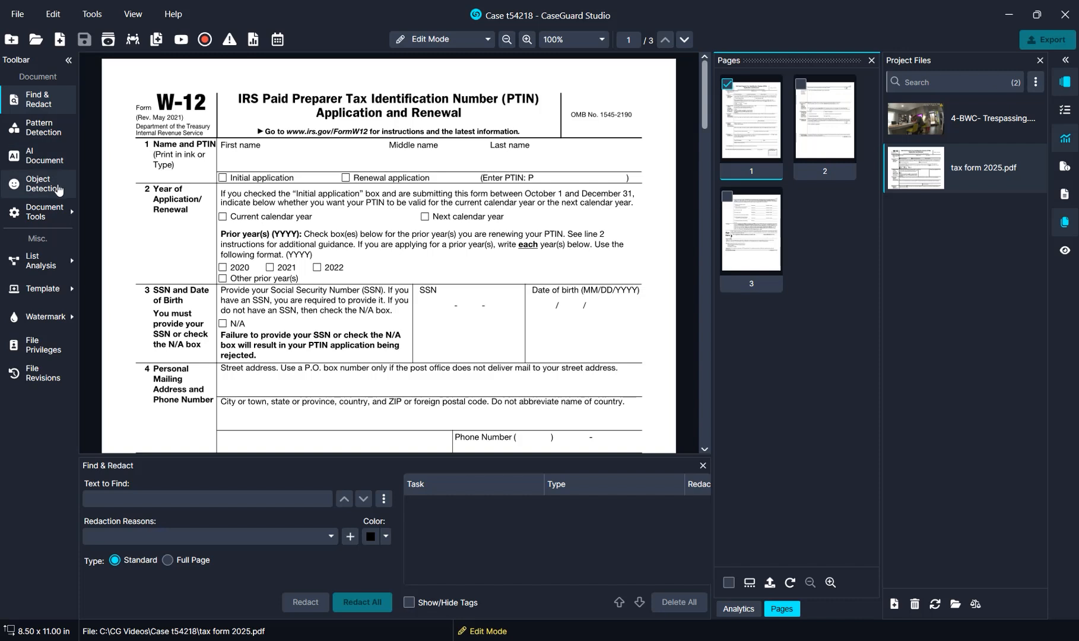
Examine the Document Tools, List Analysis and Watermark options available for the tax form.
{"action": "left_click", "coordinate": [61, 219]}
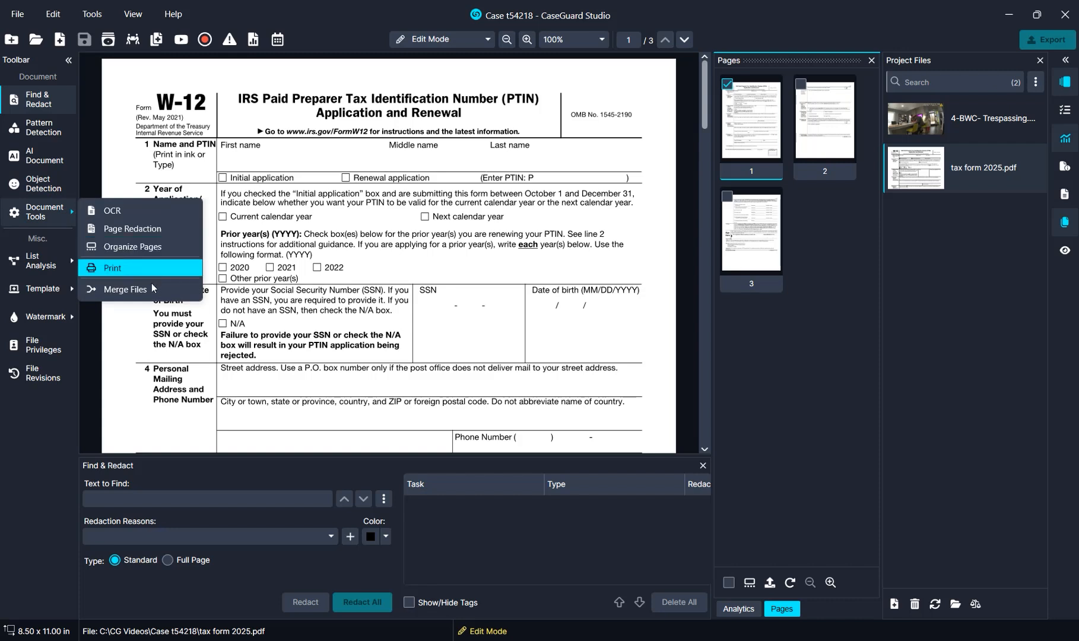
{"action": "left_click", "coordinate": [106, 178]}
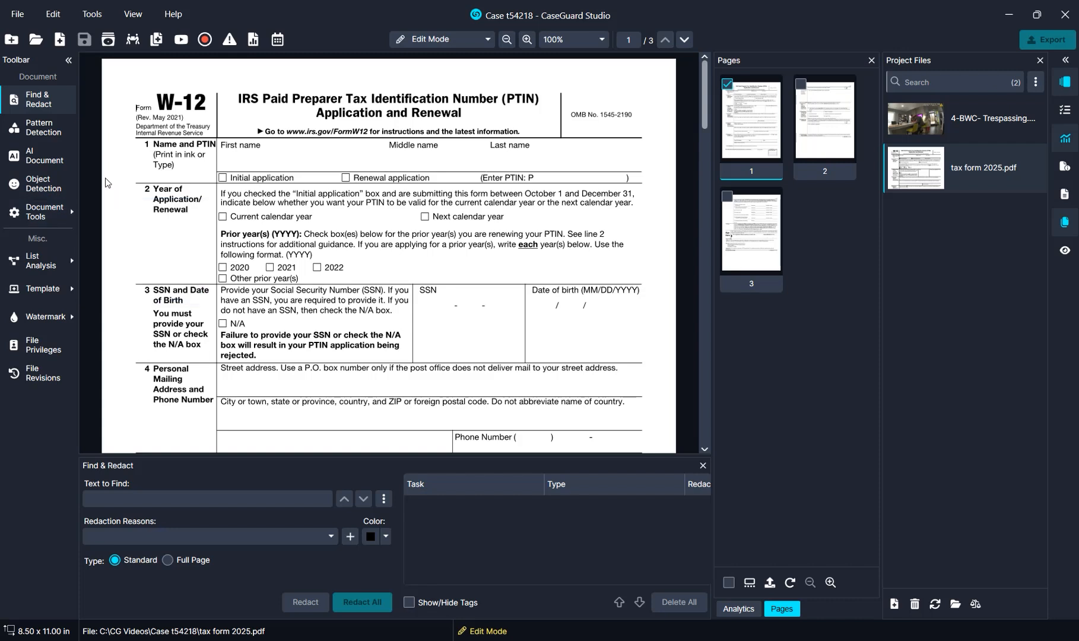
{"action": "left_click", "coordinate": [64, 265]}
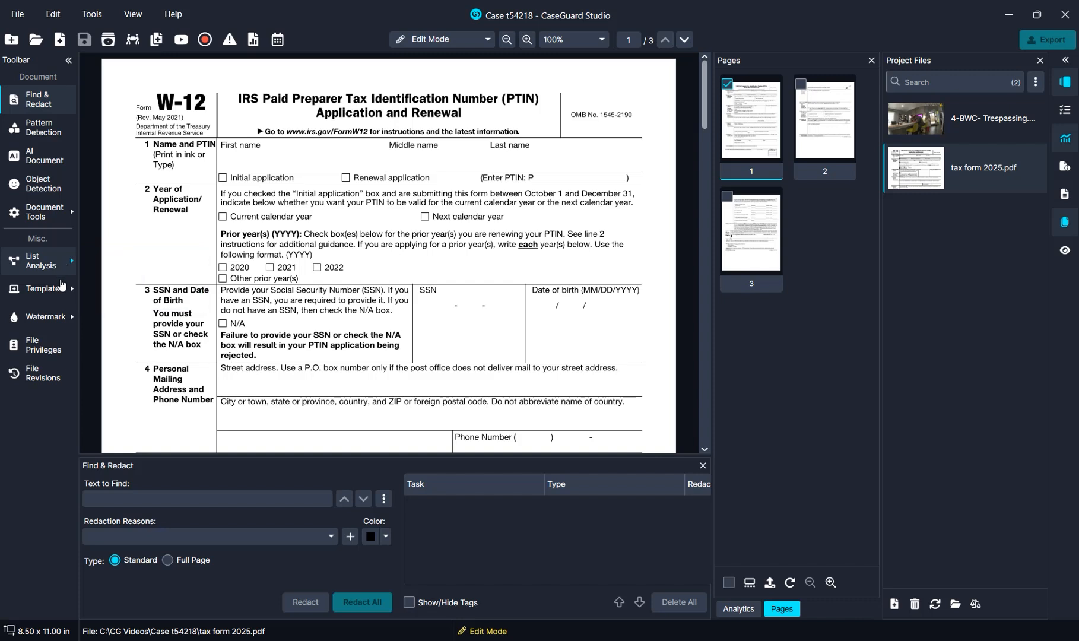
{"action": "mouse_move", "coordinate": [62, 316]}
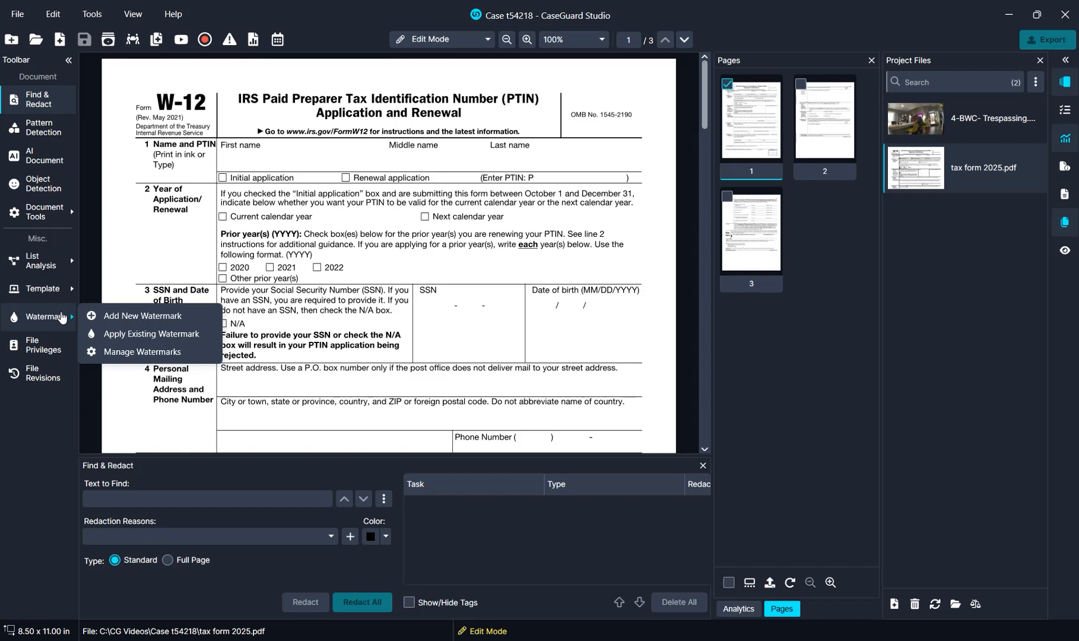